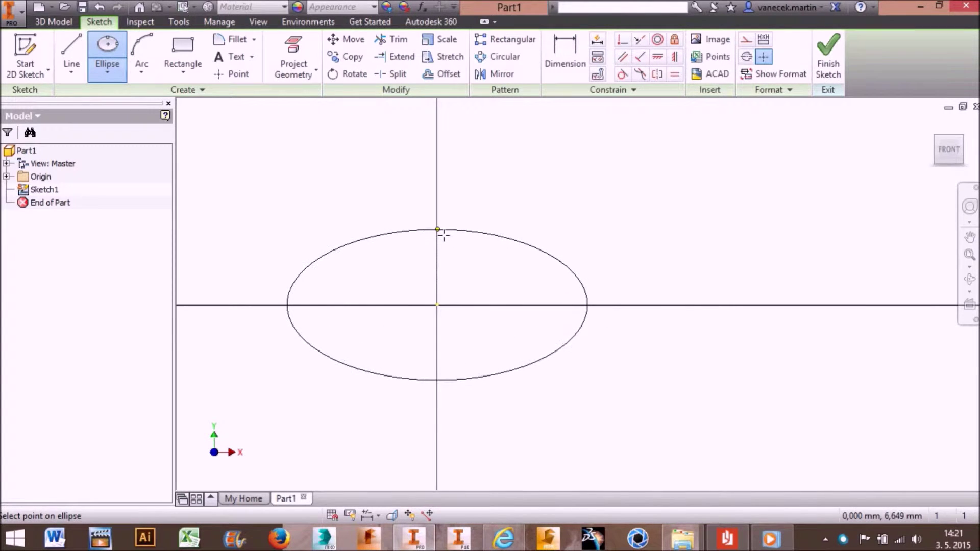
- Finish the ellipse centred on the origin and dimension its horizontal semi-axis at 40 mm
left_click(438, 231)
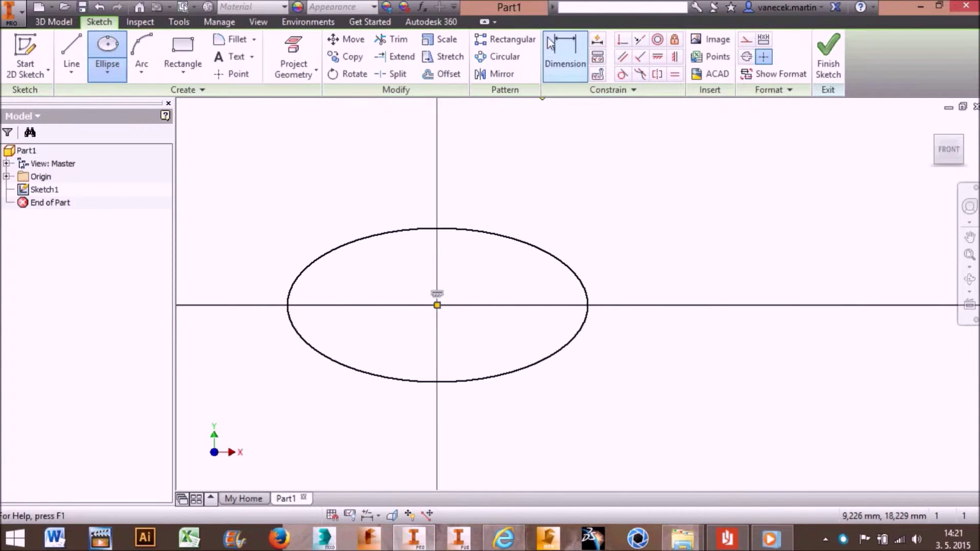
left_click(565, 56)
left_click(576, 277)
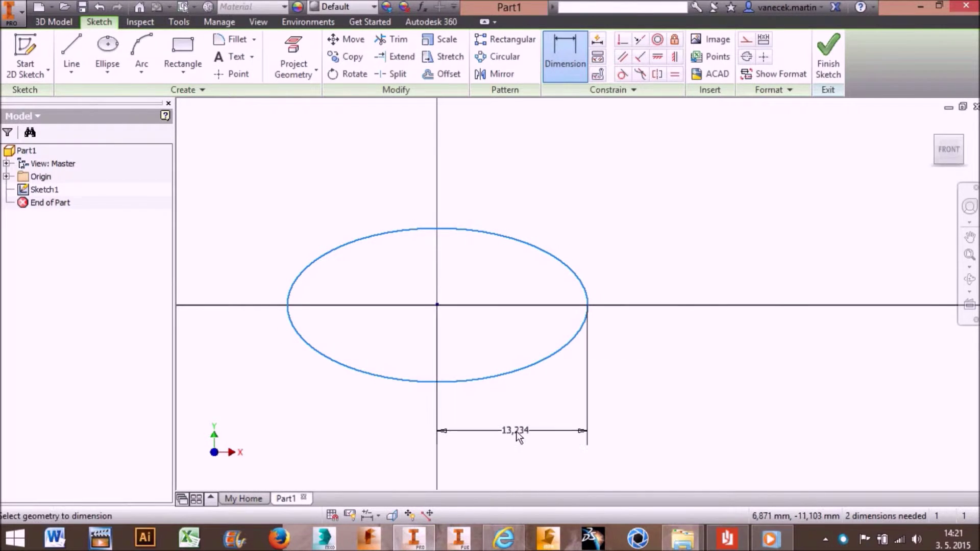
left_click(516, 430)
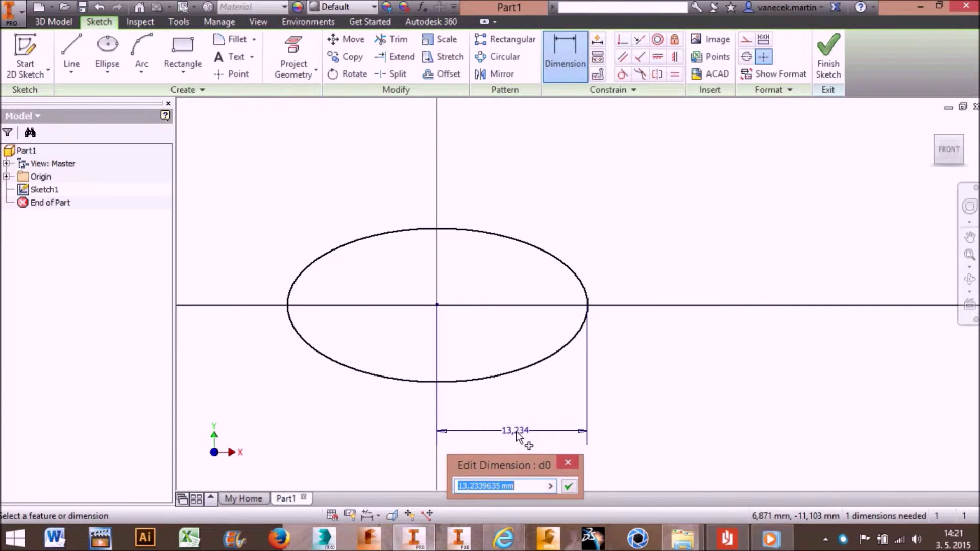
type("40")
key("Return")
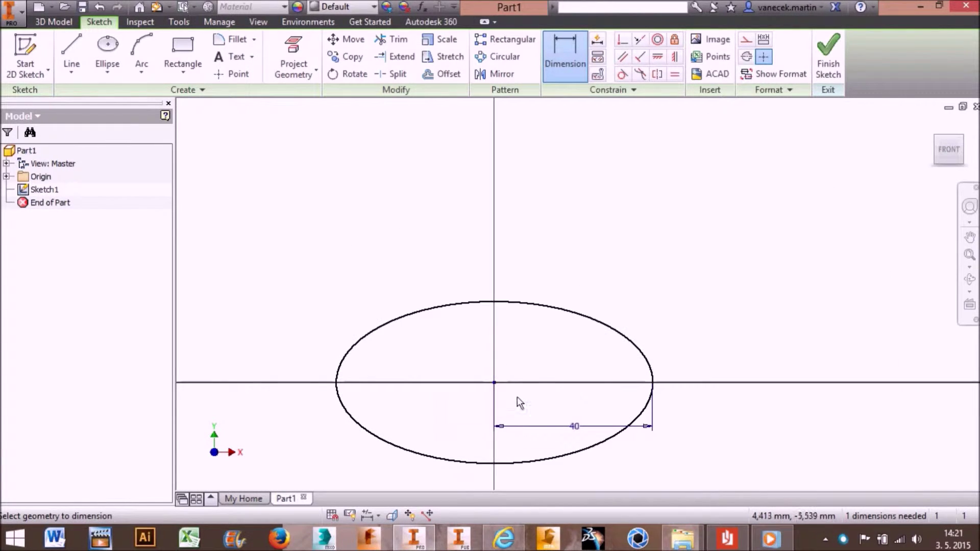
- Dimension the ellipse's vertical semi-axis at 20 mm
left_click(567, 313)
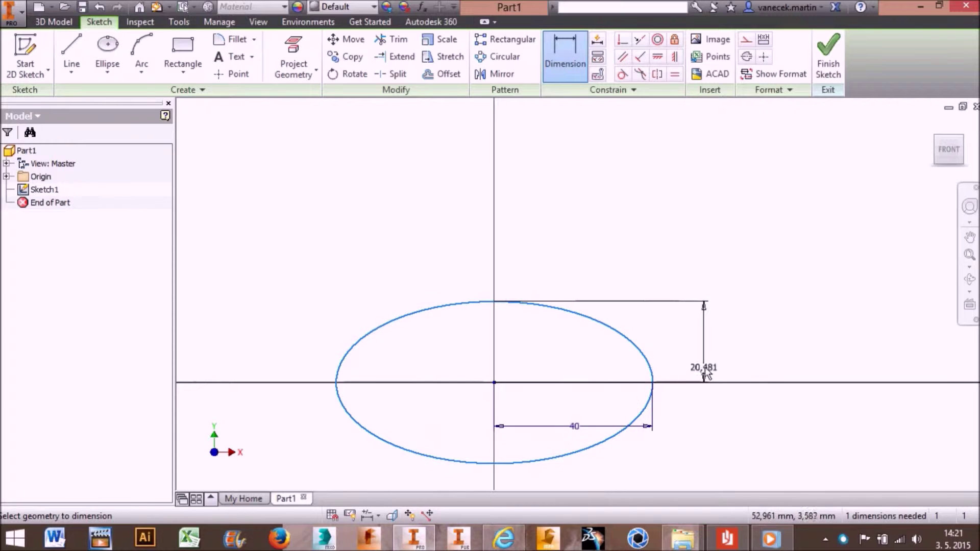
left_click(705, 367)
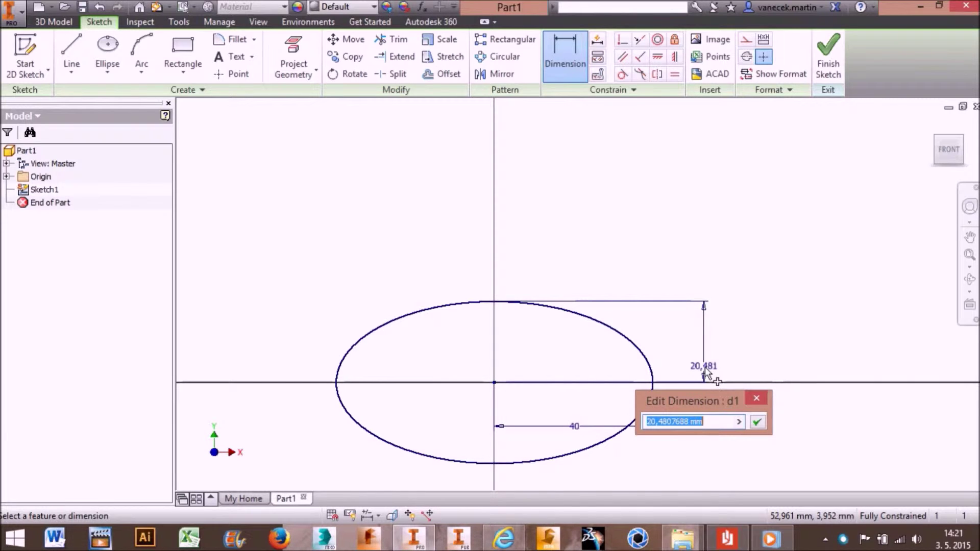
type("20")
key("Return")
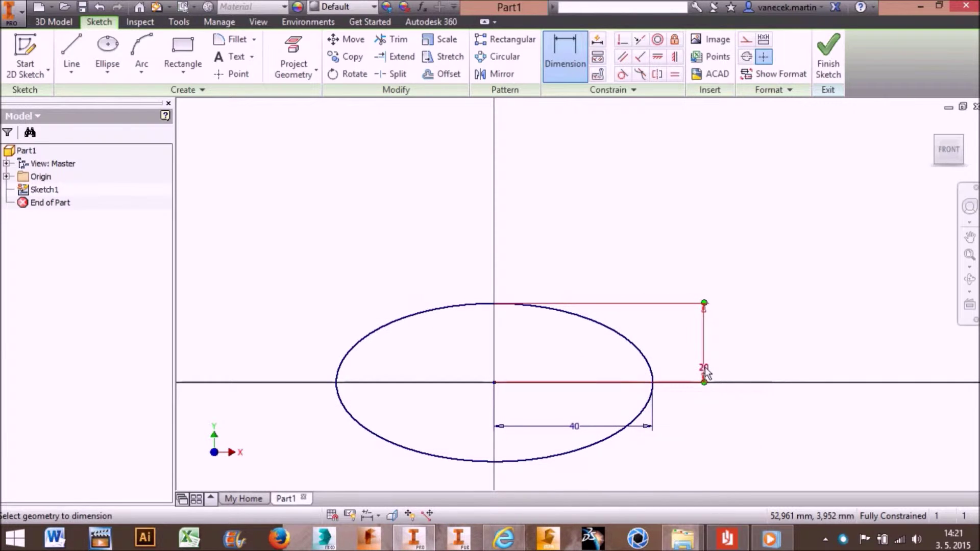
- Set the ellipse's vertical semi-axis to 35 mm
double_click(704, 367)
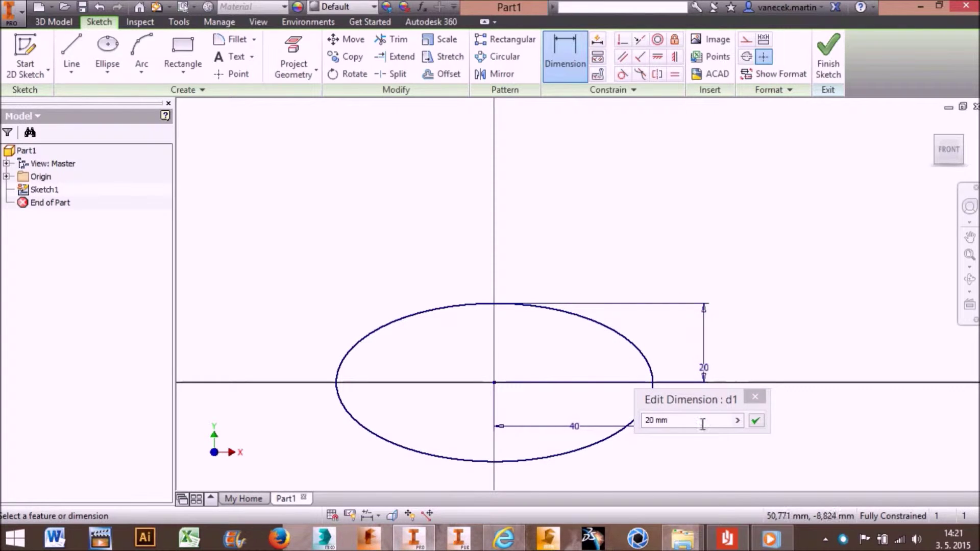
type("3")
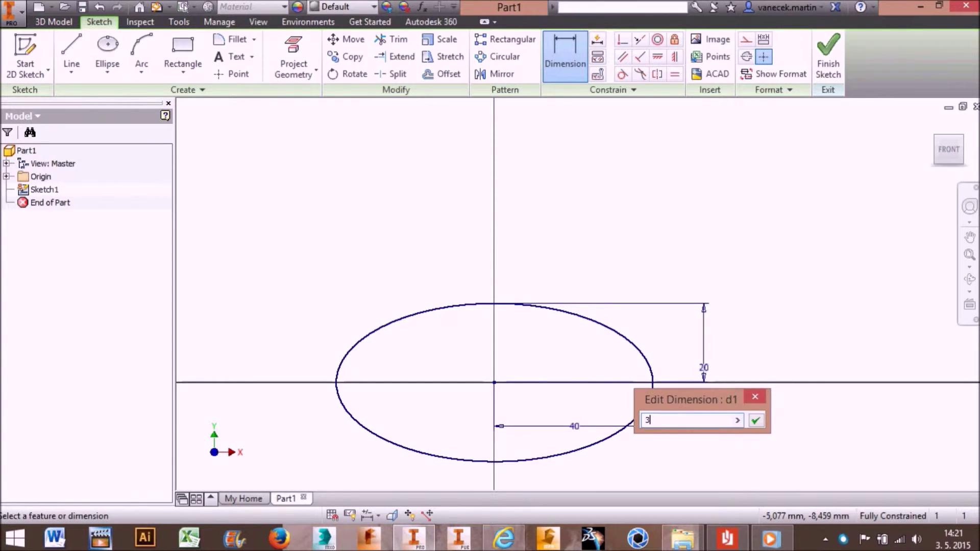
type("5")
key("Return")
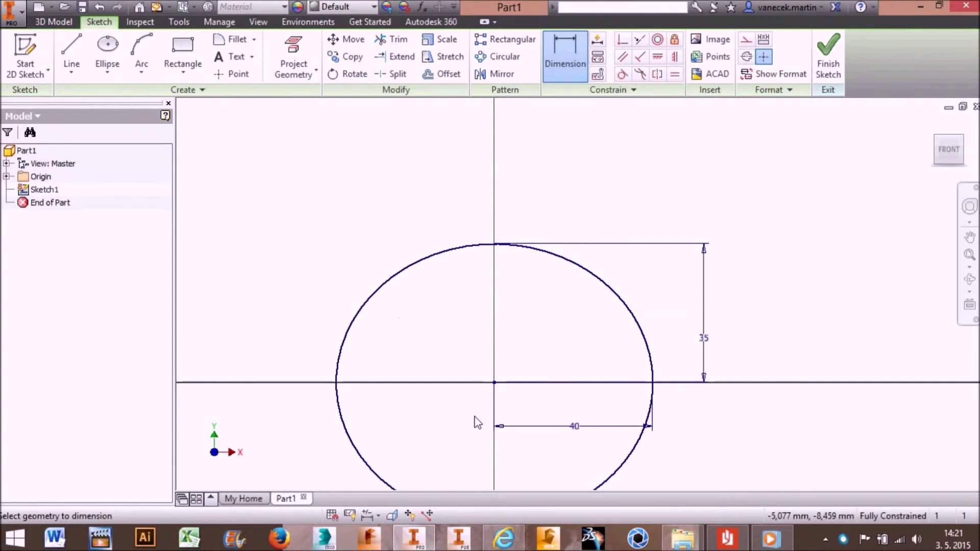
- Set the ellipse's vertical semi-axis to 30 mm
double_click(703, 348)
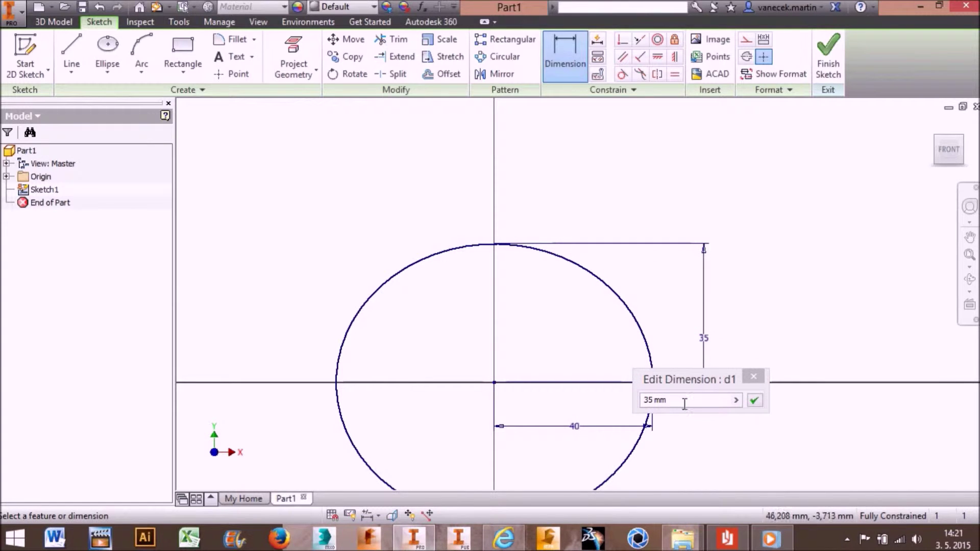
type("30")
key("Return")
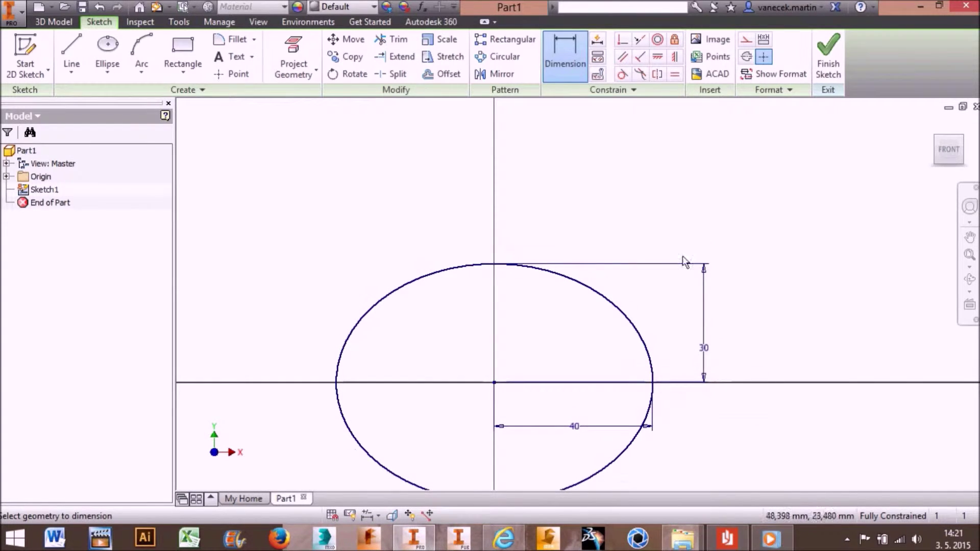
middle_click_drag(652, 343, 636, 212)
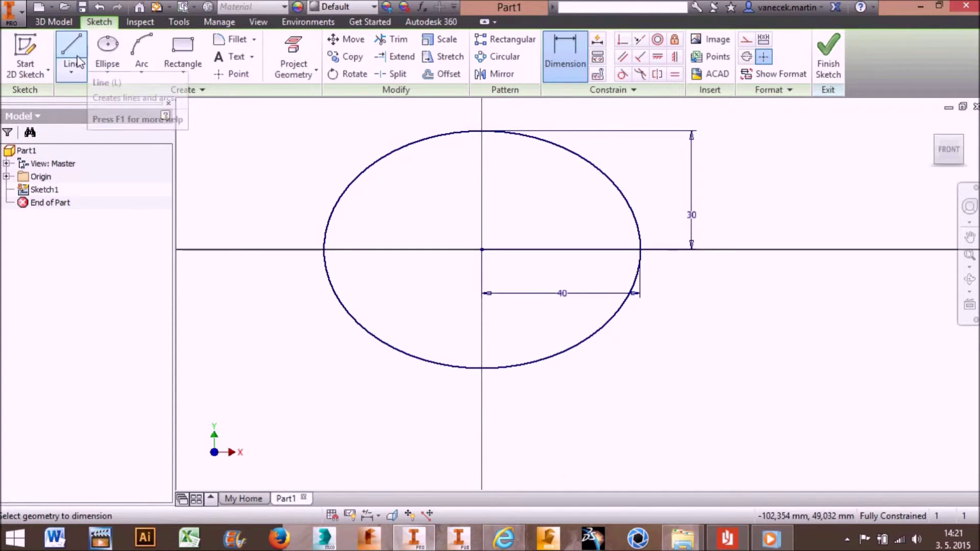
- Finish the ellipse sketch and start a new 2D sketch on the YZ plane
left_click(826, 69)
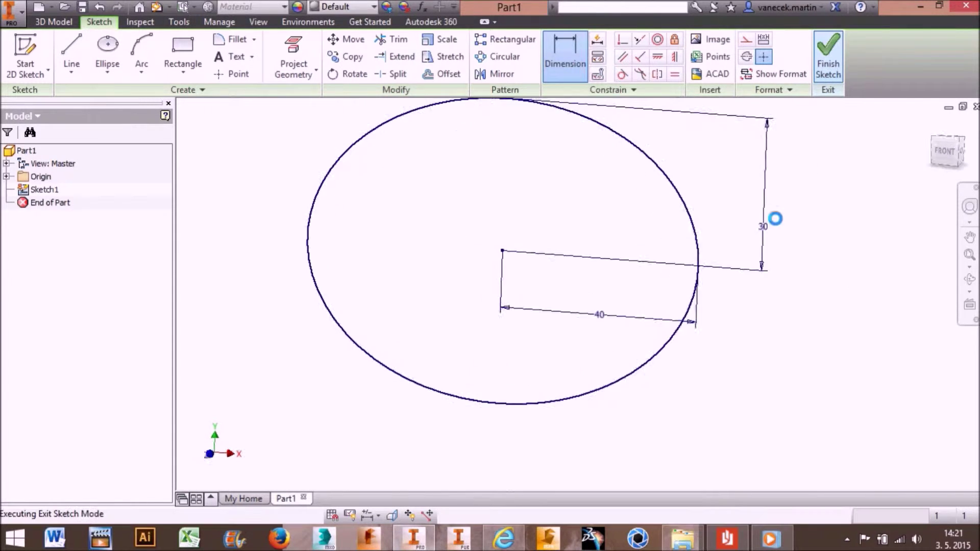
left_click(35, 56)
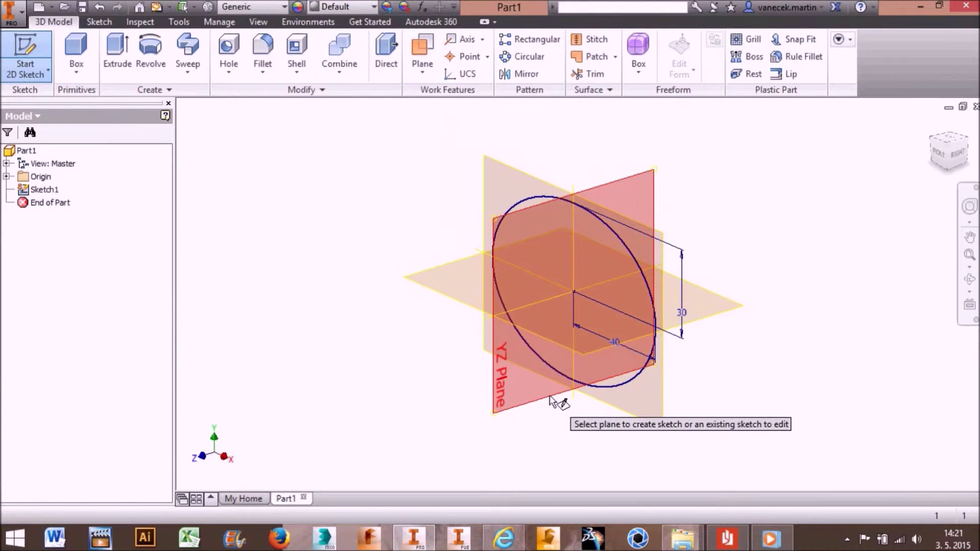
left_click(551, 399)
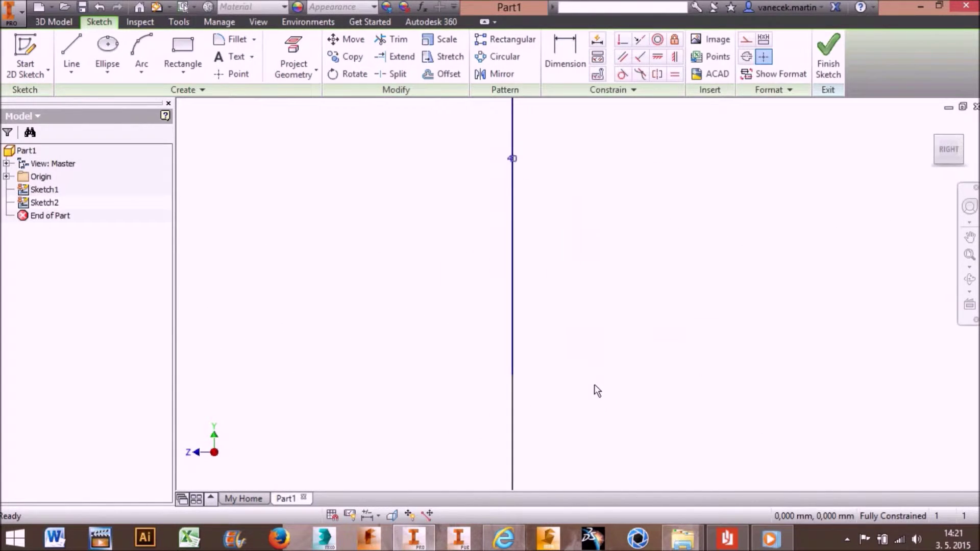
- Project the first ellipse into the sketch and draw a small ellipse at its lowest point, with semi-axes about 5.8 mm horizontal and 1.9 mm vertical
left_click(288, 45)
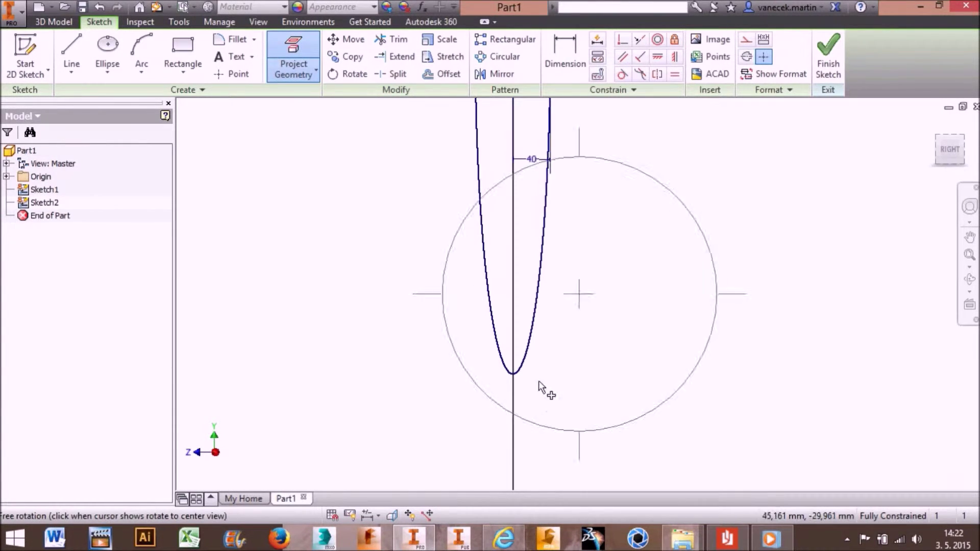
left_click(521, 378)
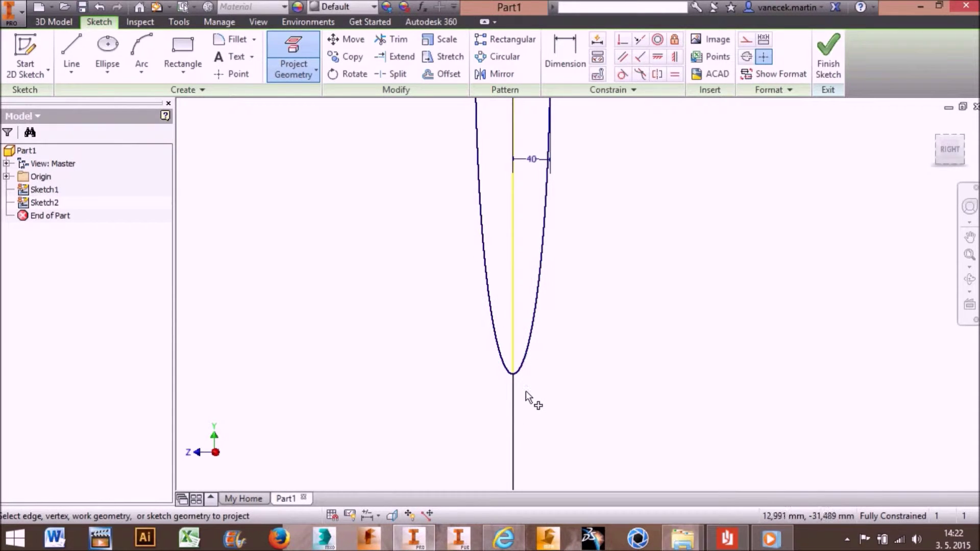
left_click(106, 46)
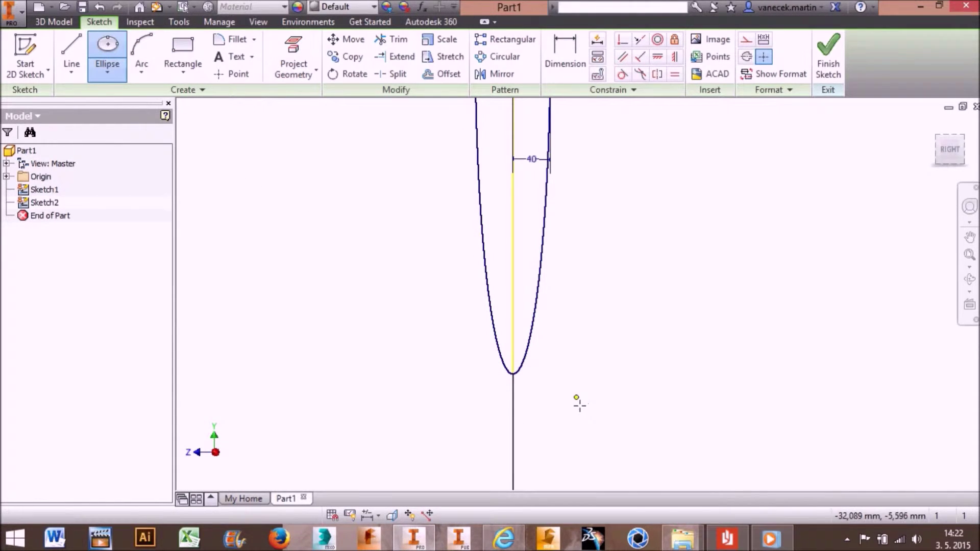
left_click(514, 377)
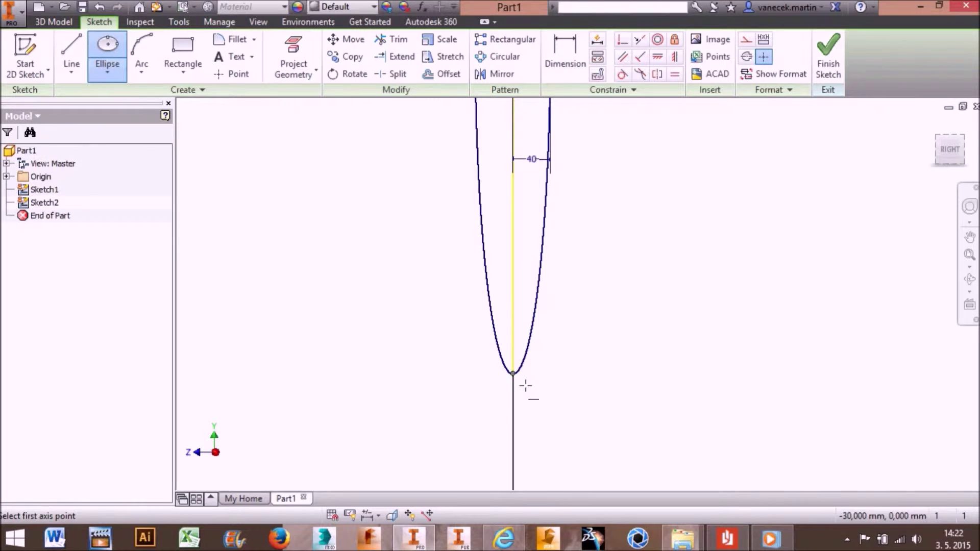
left_click(580, 375)
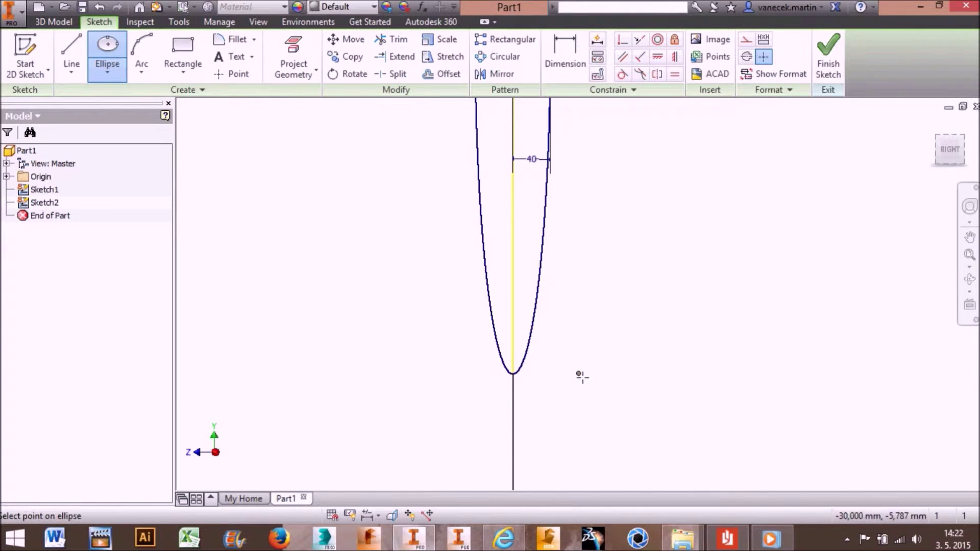
left_click(564, 363)
scroll(596, 397, "down", 2)
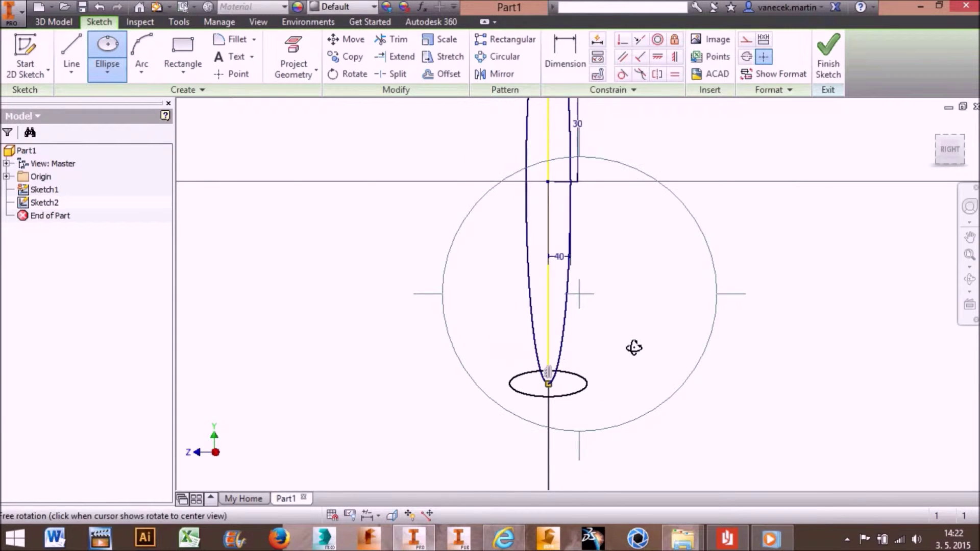
scroll(590, 354, "up", 3)
key("Escape")
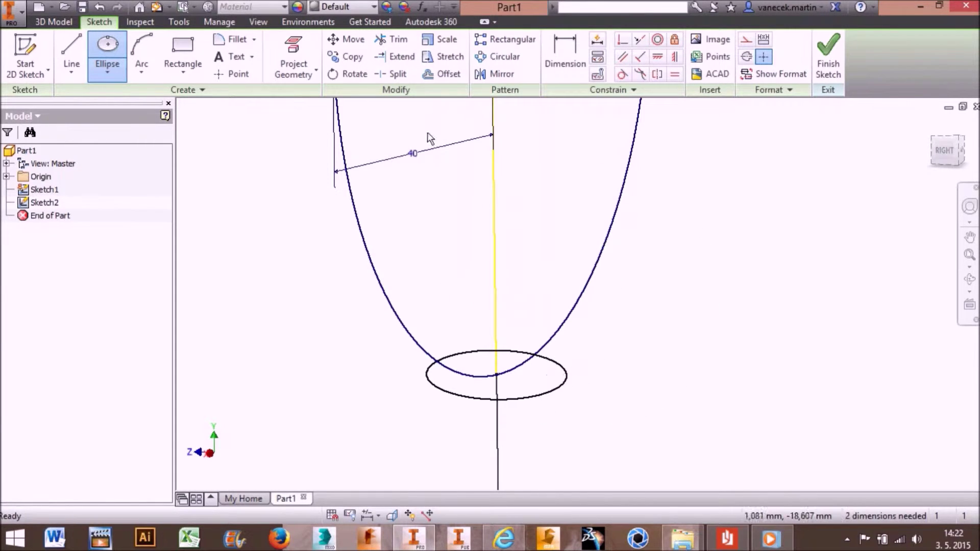
- Dimension the small ellipse's vertical semi-axis at 3 mm
left_click(565, 56)
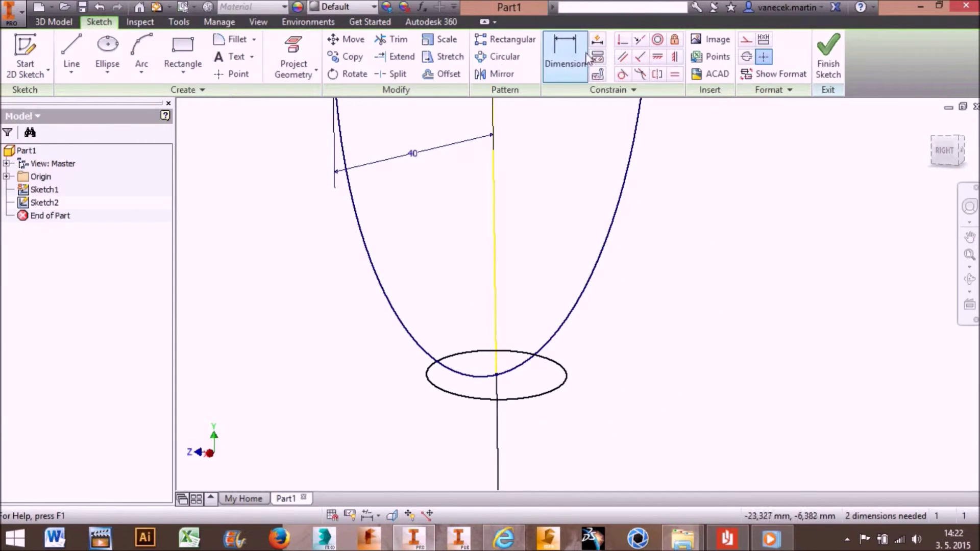
left_click(550, 363)
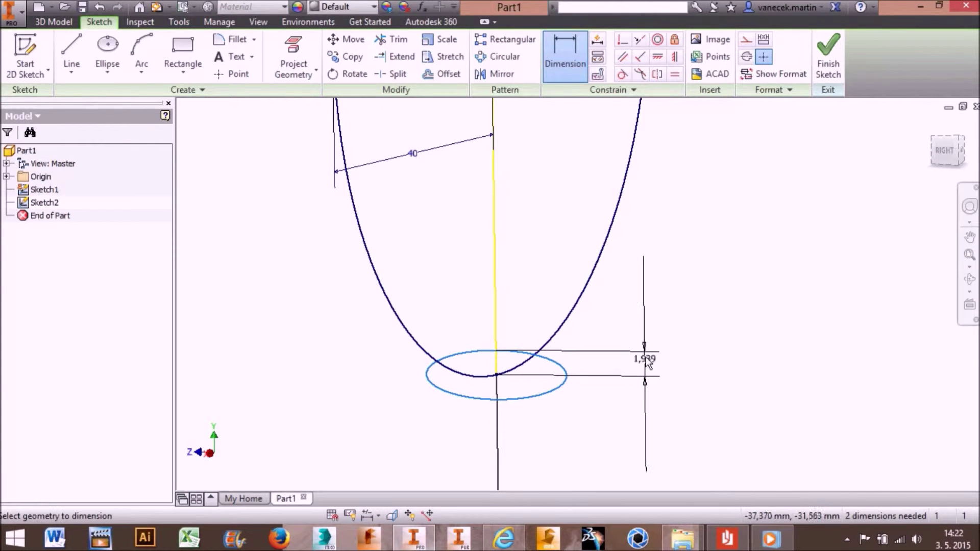
left_click(646, 358)
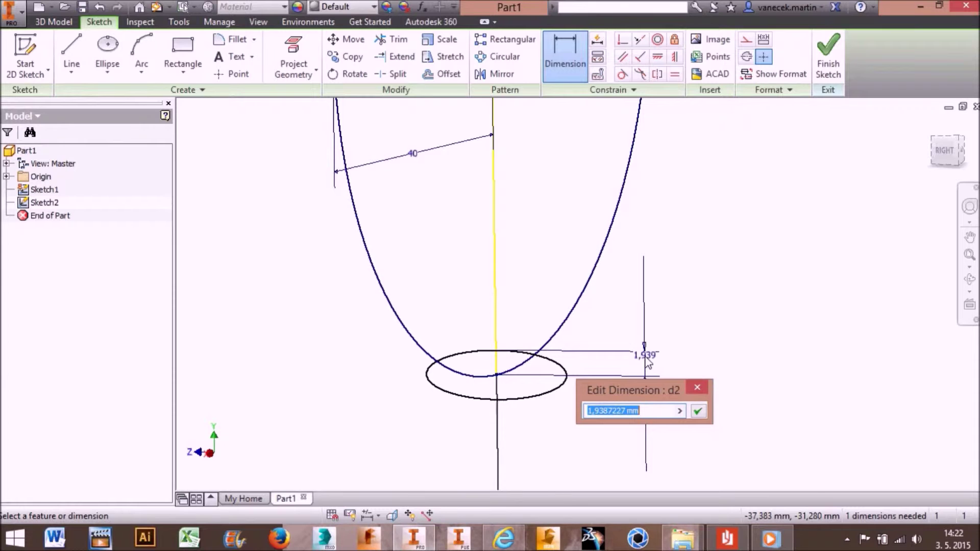
type("3")
key("Return")
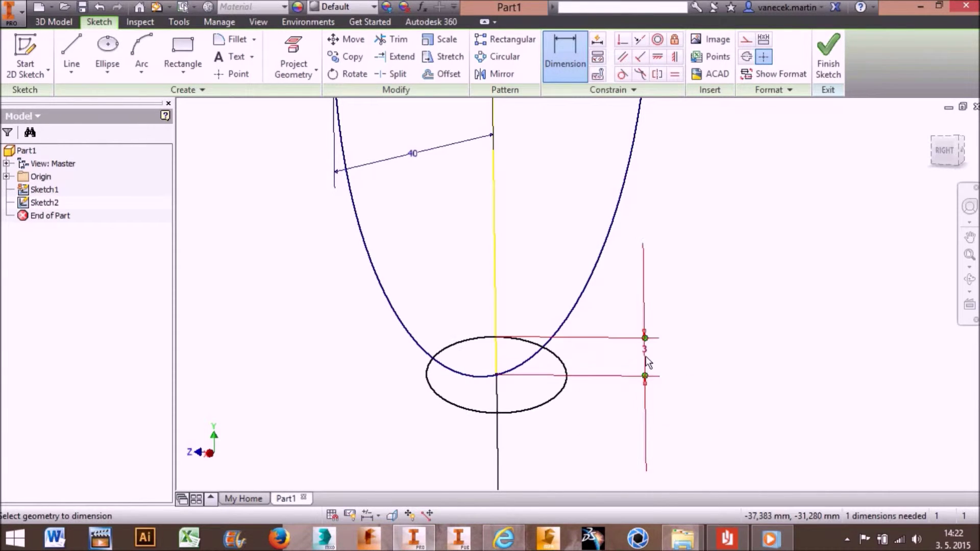
- Dimension the small ellipse's horizontal semi-axis at 8 mm
left_click(545, 404)
left_click(551, 454)
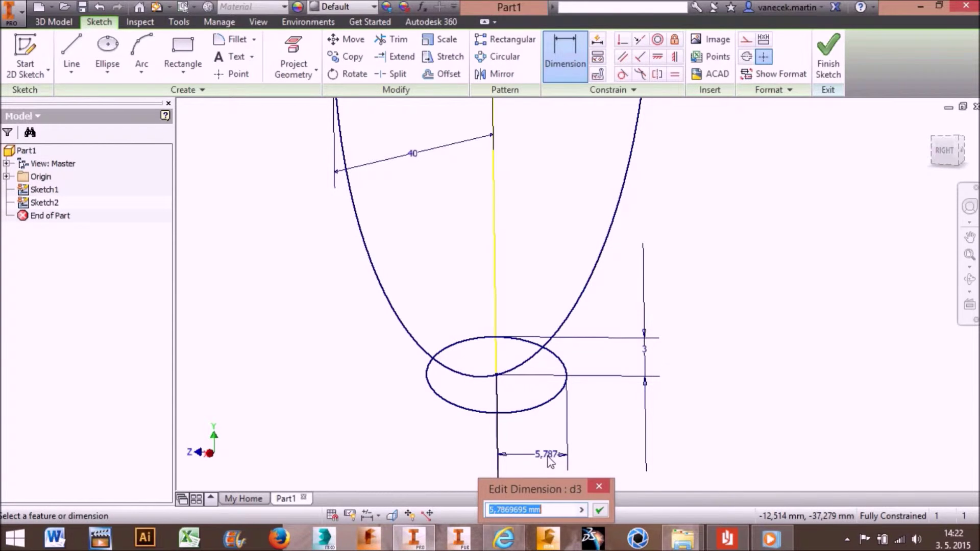
type("8")
key("Return")
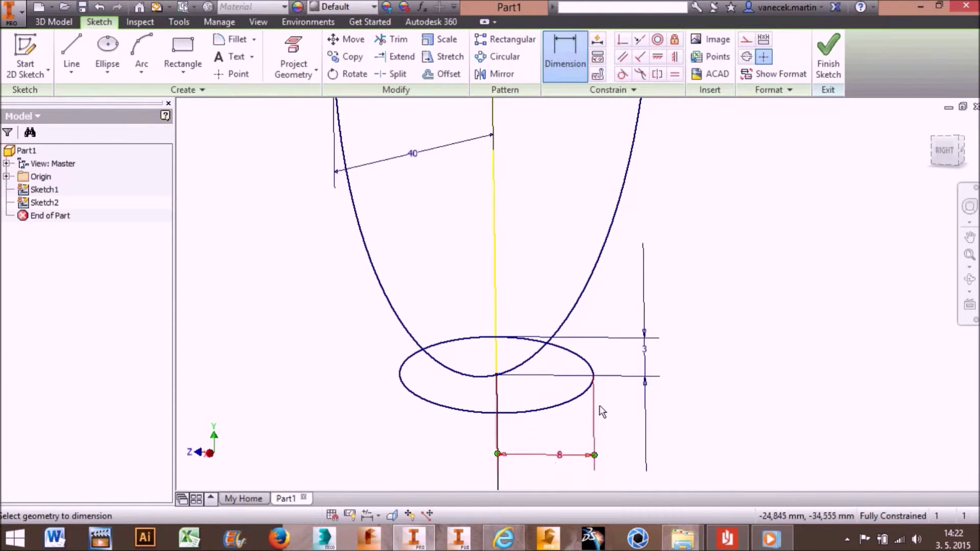
- Set the small ellipse's vertical semi-axis to 2 mm
left_click(645, 357)
type("2")
key("Return")
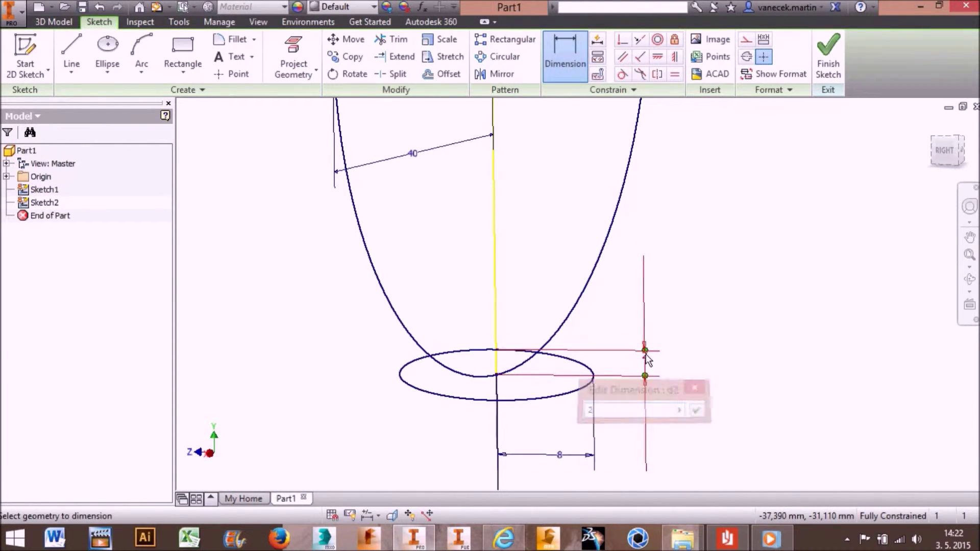
- Add the sketch text "Ma Tane" in a text box drawn over the small ellipse, keeping the Tahoma 3.50 mm format
mouse_move(564, 324)
middle_mouse_down("shift")
mouse_move(568, 361)
mouse_move(597, 291)
mouse_move(555, 343)
middle_mouse_up("shift")
scroll(483, 403, "up", 3)
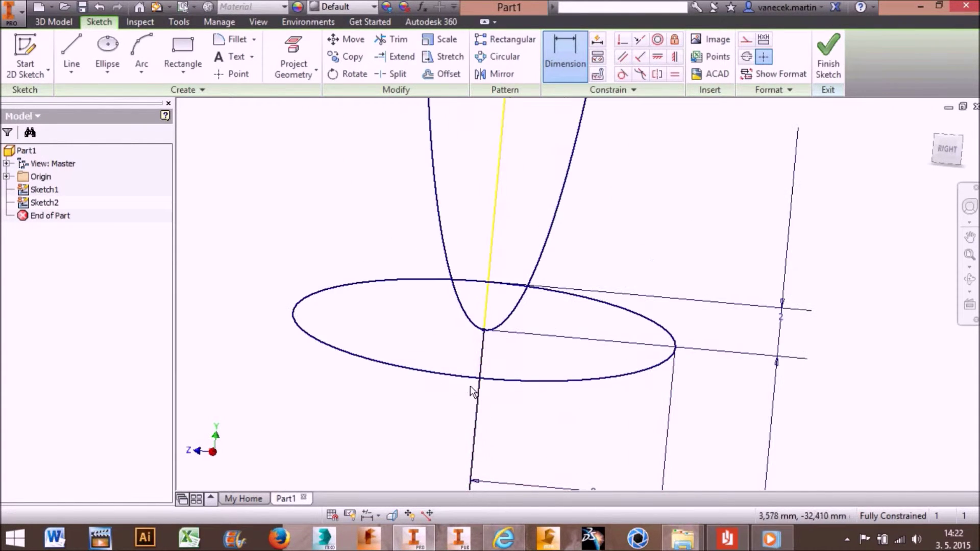
left_click(226, 60)
left_click_drag(380, 309, 600, 379)
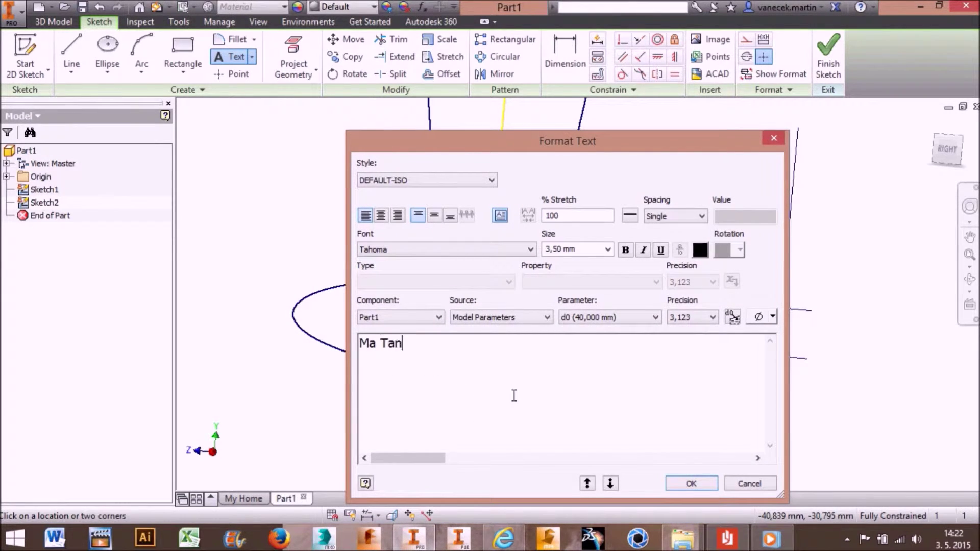
left_click(703, 482)
scroll(671, 372, "down", 4)
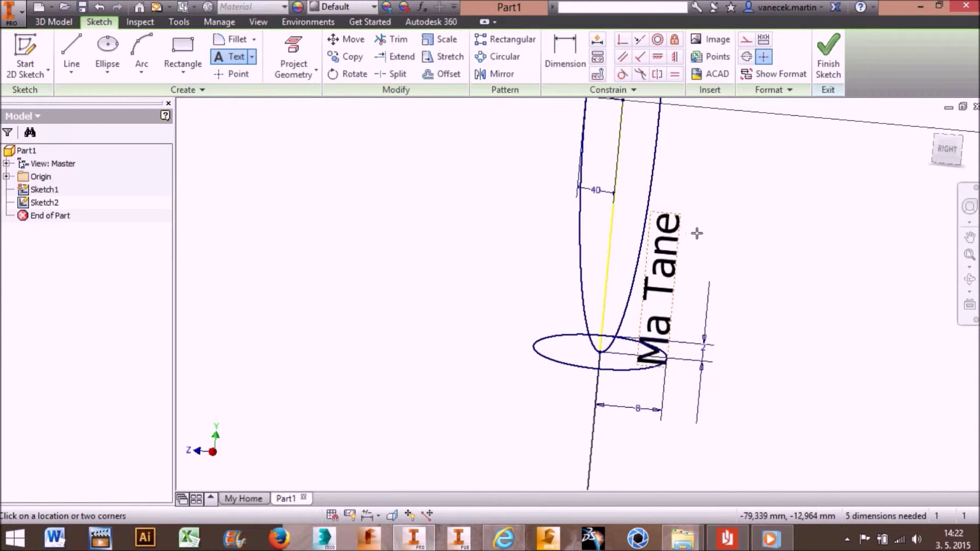
key("Escape")
- Move the "Ma Tane" text clear of the ellipses and enlarge its text box
left_click_drag(685, 217, 754, 207)
left_click_drag(654, 202, 722, 208)
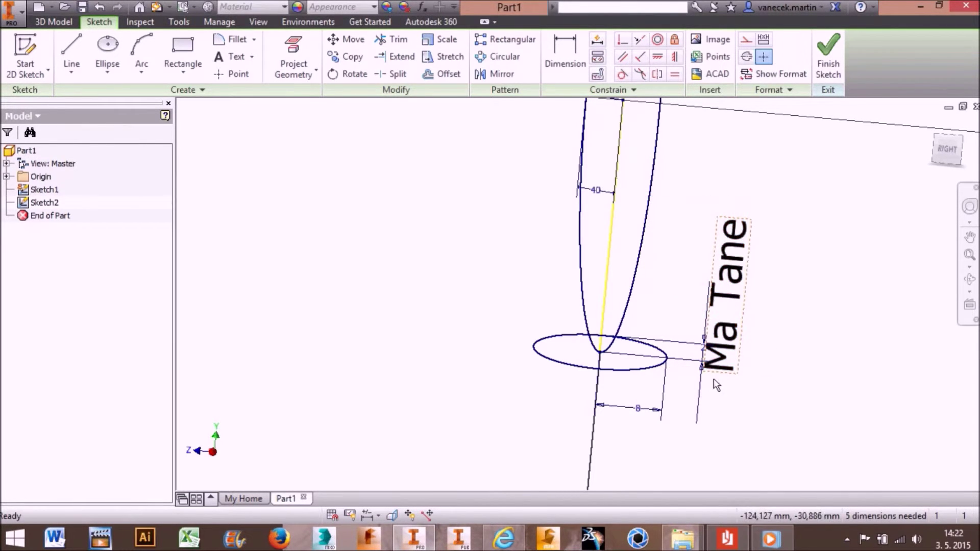
left_click_drag(737, 377, 787, 382)
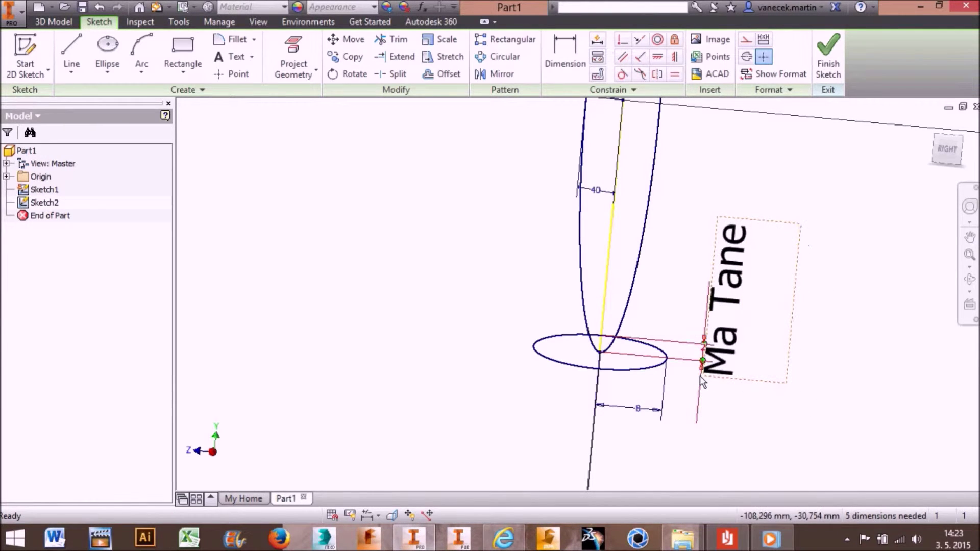
- Stretch the "Ma Tane" text box across the small ellipse and constrain its edge horizontal
left_click_drag(702, 375, 462, 380)
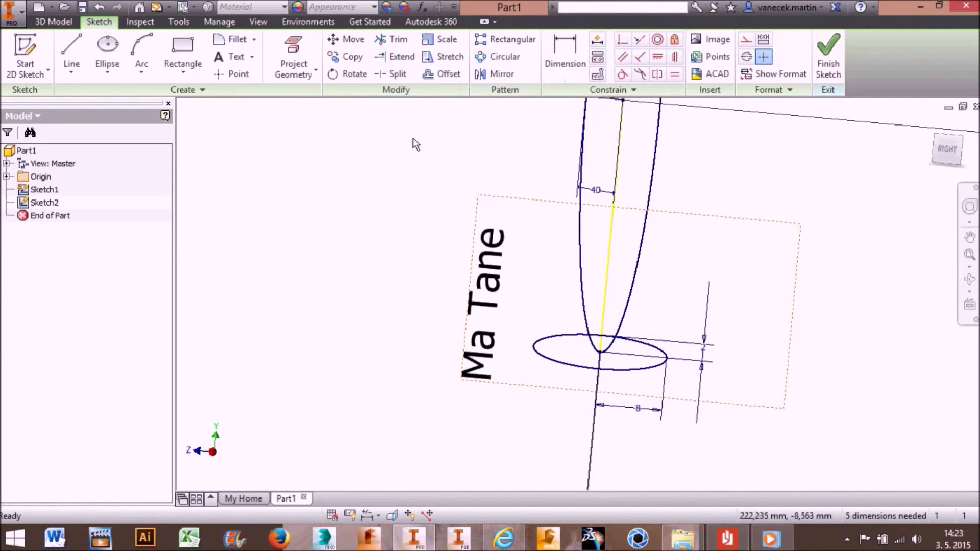
left_click(661, 59)
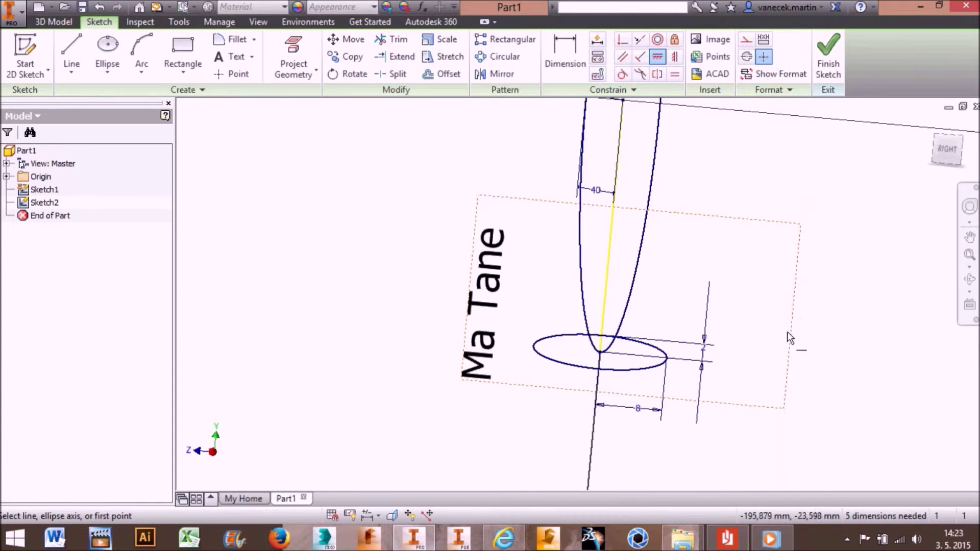
left_click(791, 336)
scroll(726, 218, "up", 3)
scroll(704, 176, "down", 2)
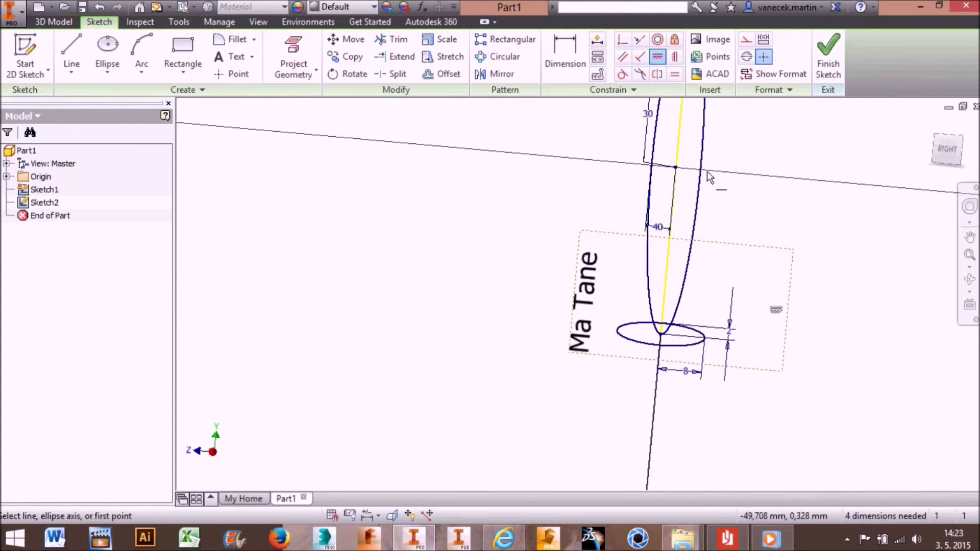
left_click(677, 175)
key("Escape")
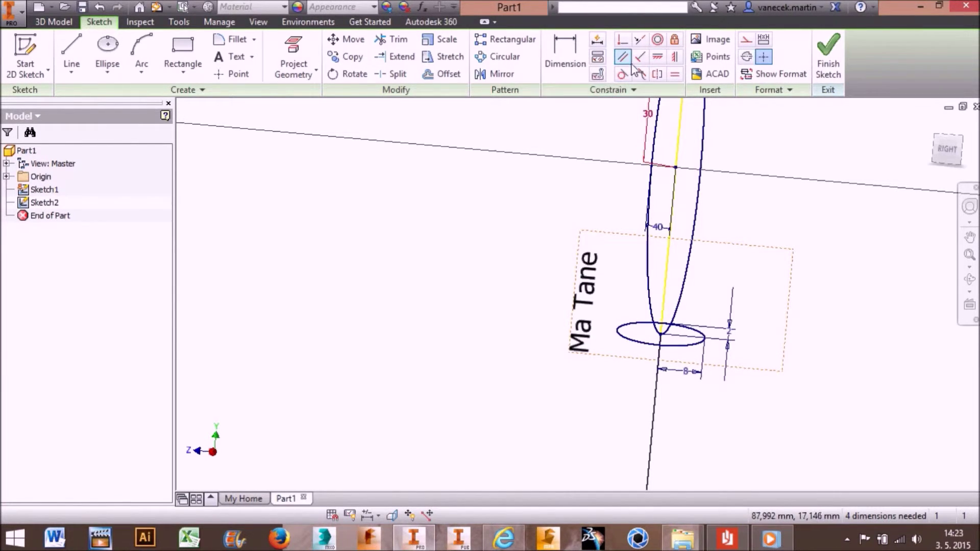
left_click(564, 58)
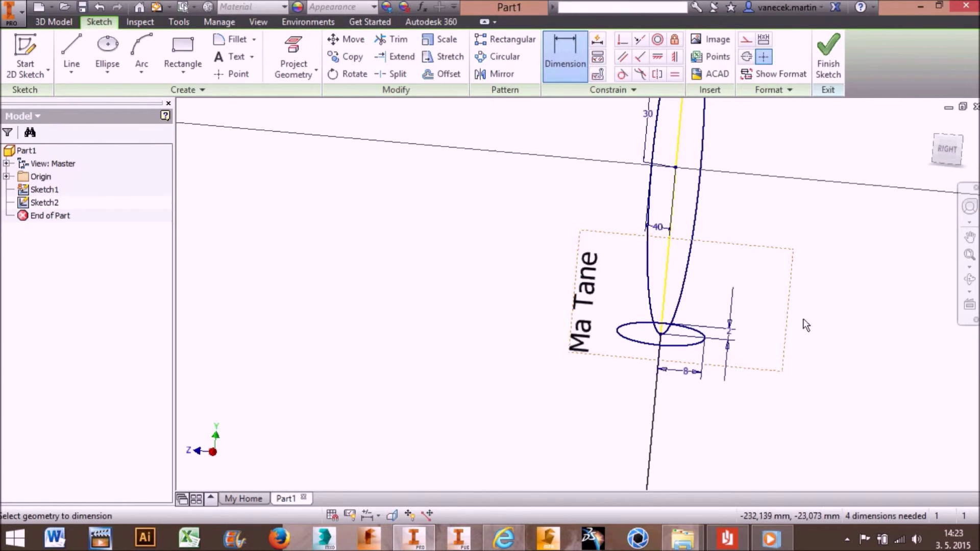
left_click(789, 321)
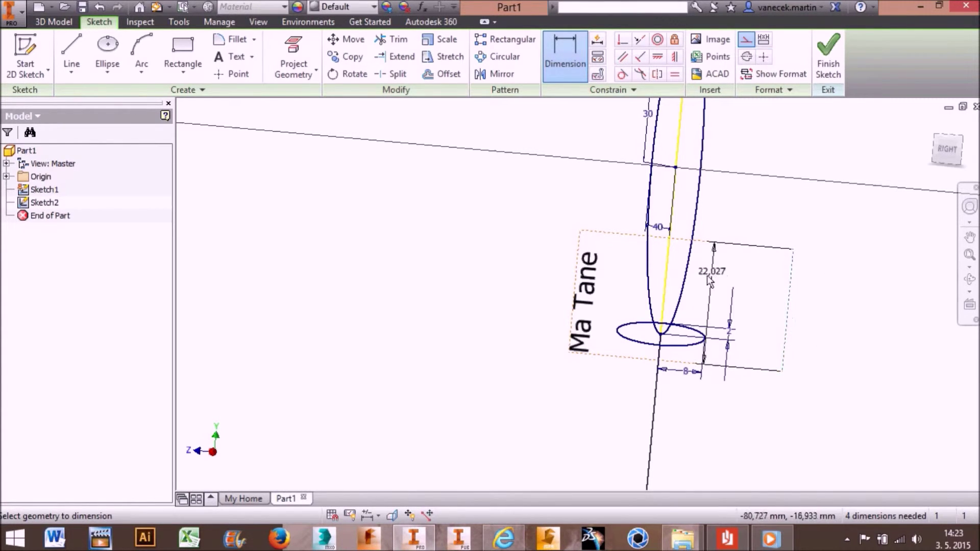
left_click(670, 284)
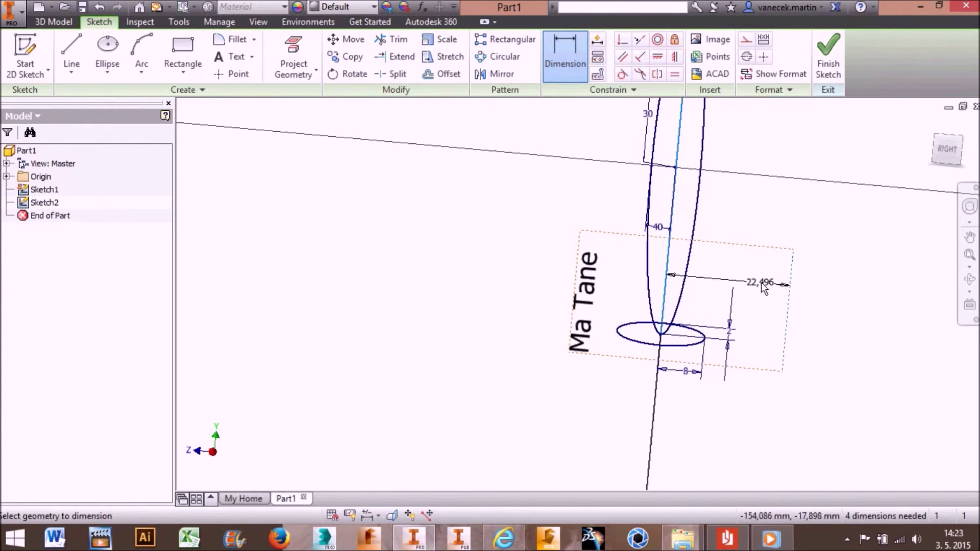
key("Escape")
key("Escape")
mouse_move(792, 249)
left_mouse_down()
mouse_move(810, 274)
mouse_move(778, 250)
left_mouse_up()
right_click(778, 250)
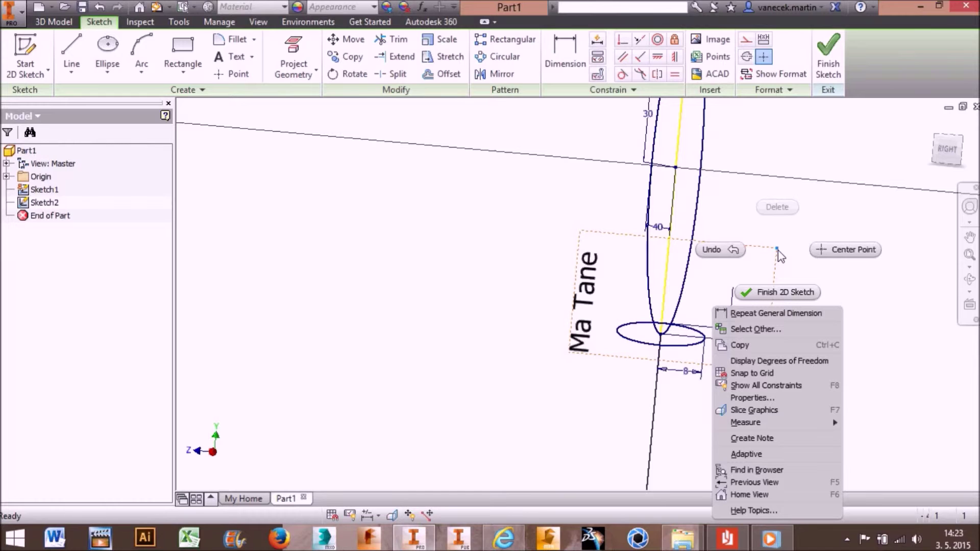
key("Escape")
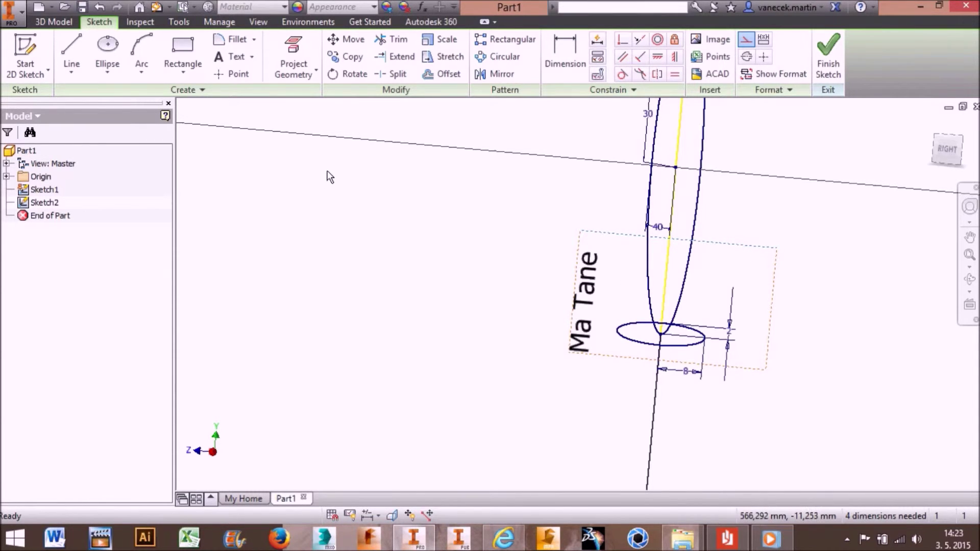
left_click(352, 76)
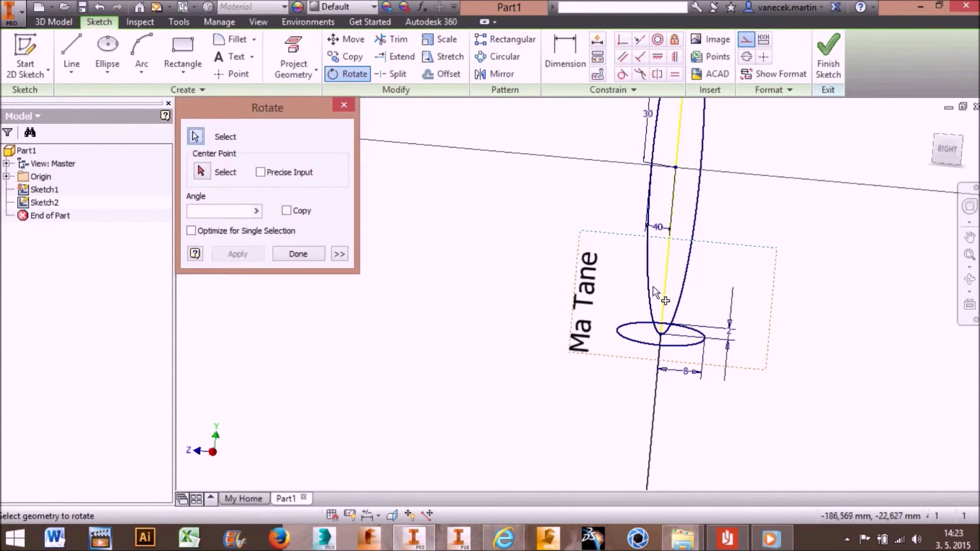
left_click(592, 306)
left_click(229, 217)
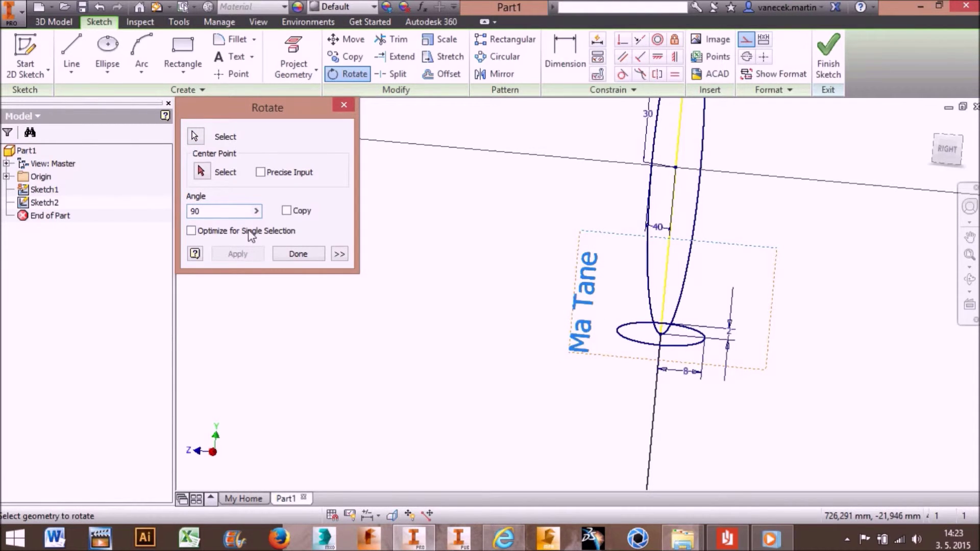
left_click(298, 254)
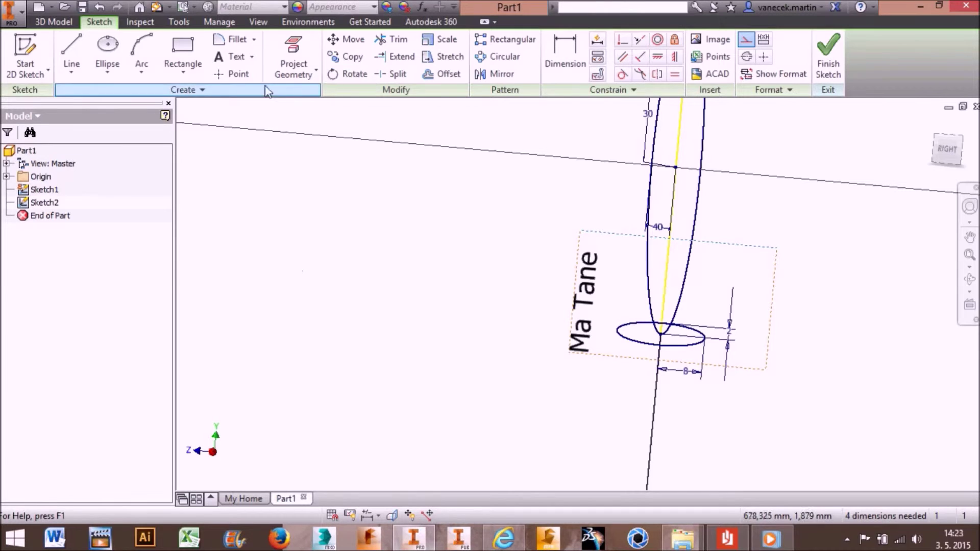
- Rotate the "Ma Tane" text by -90 degrees about the large ellipse's centre, allowing its existing constraints to be removed
left_click(348, 74)
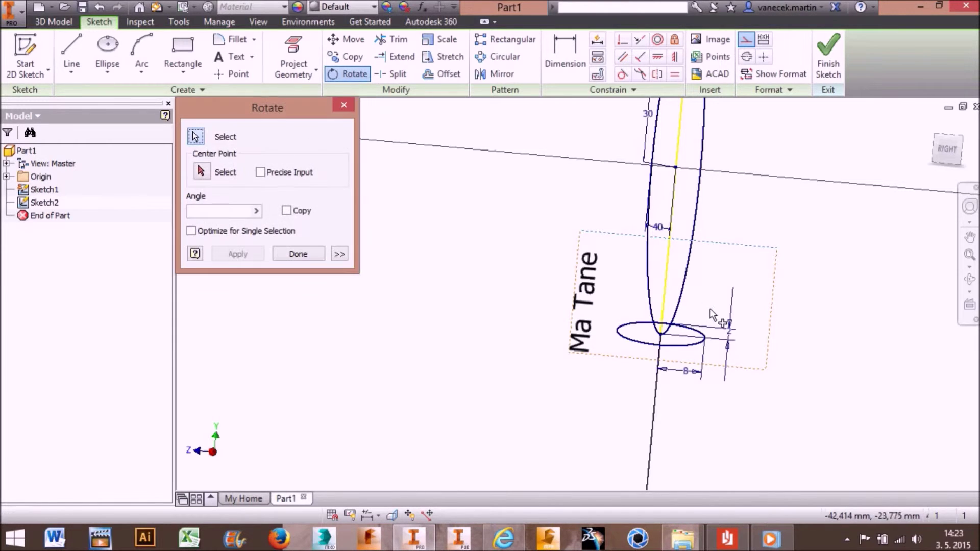
left_click(583, 334)
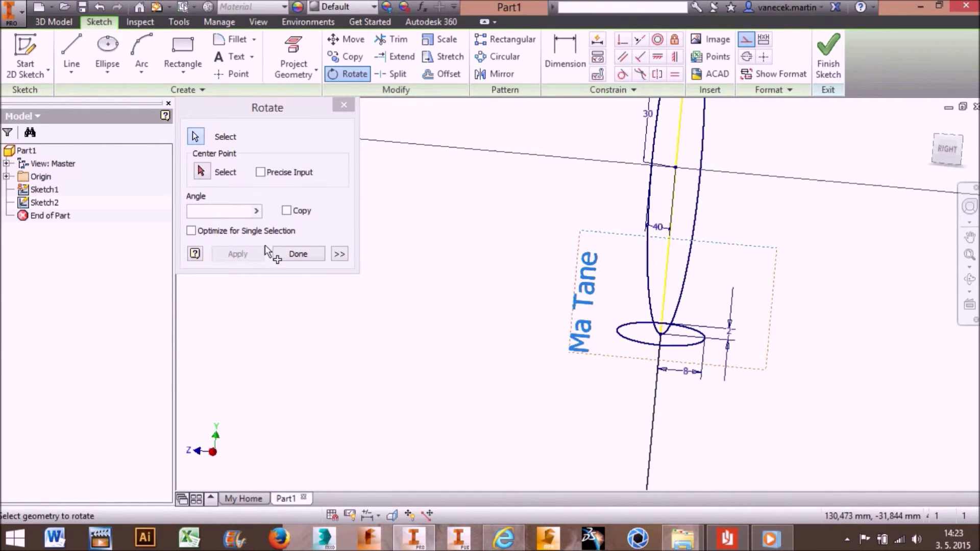
left_click(201, 172)
left_click(783, 250)
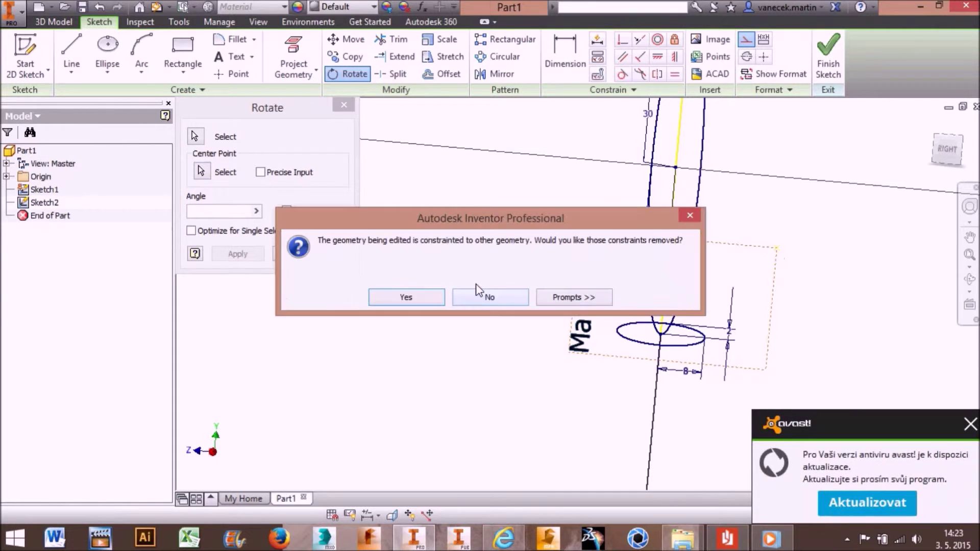
left_click(445, 305)
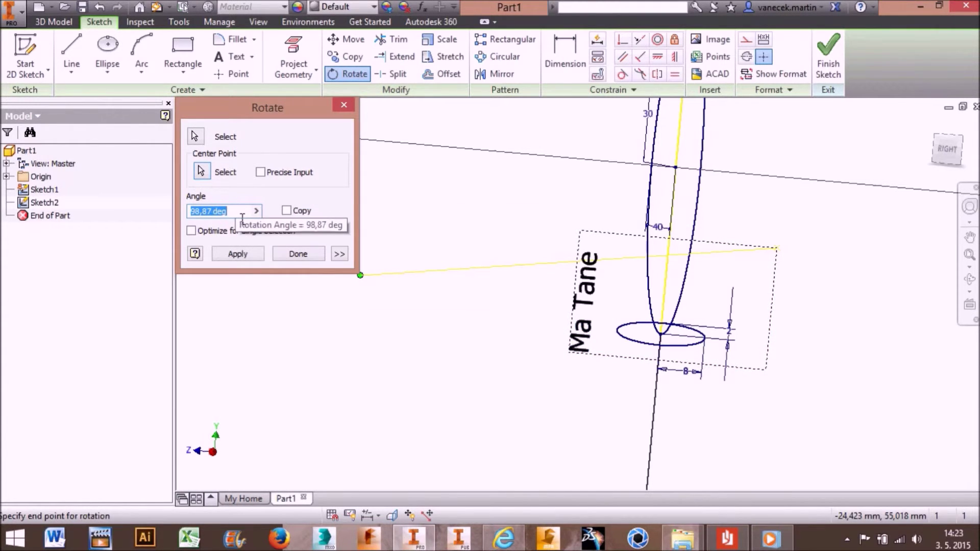
type("90")
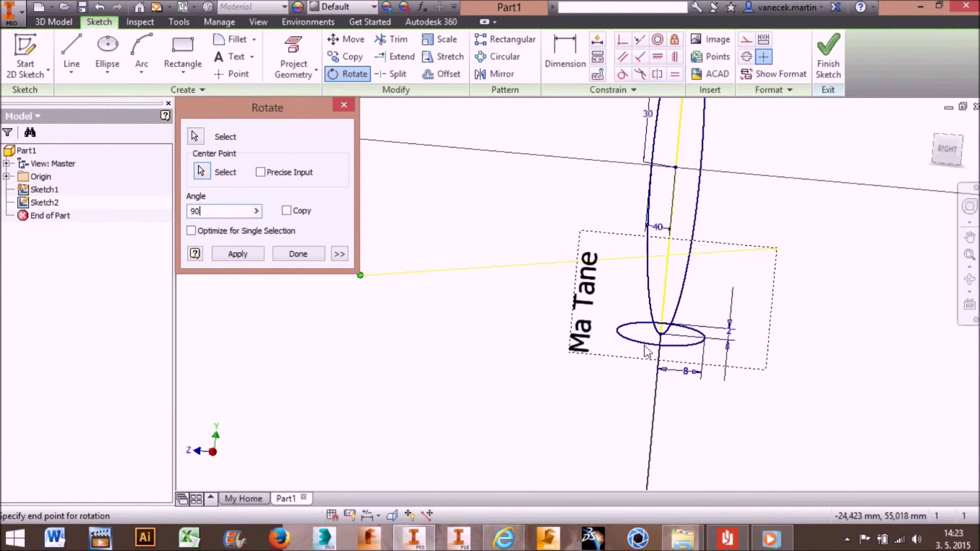
left_click(216, 174)
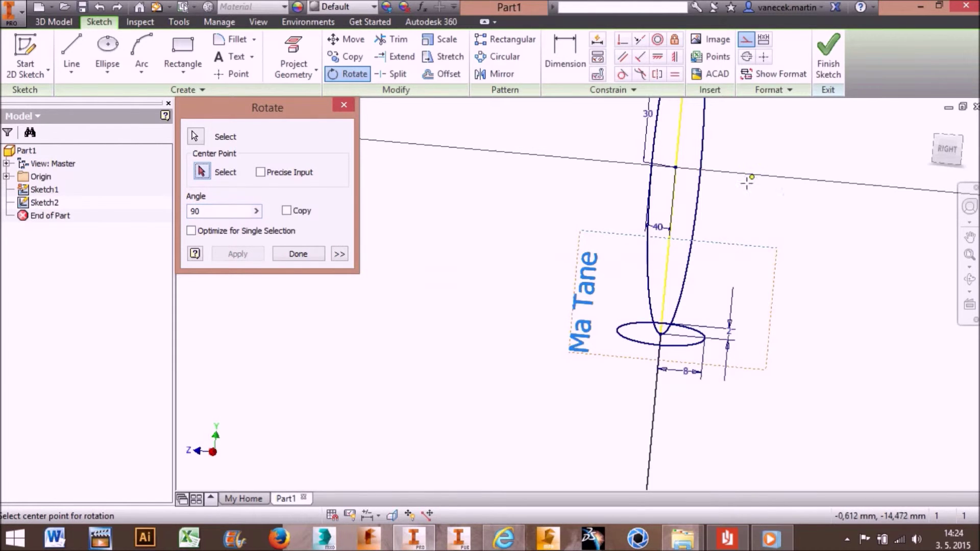
left_click(676, 168)
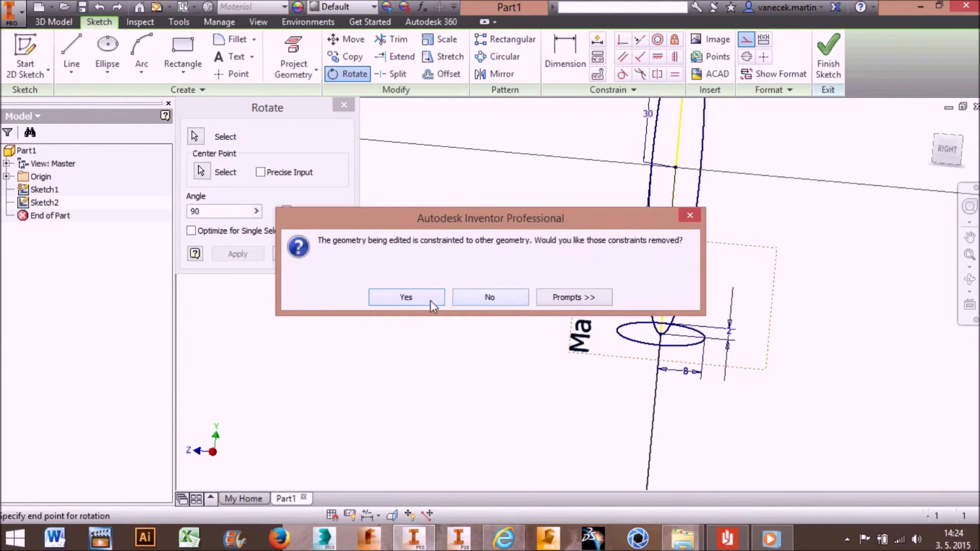
left_click(406, 297)
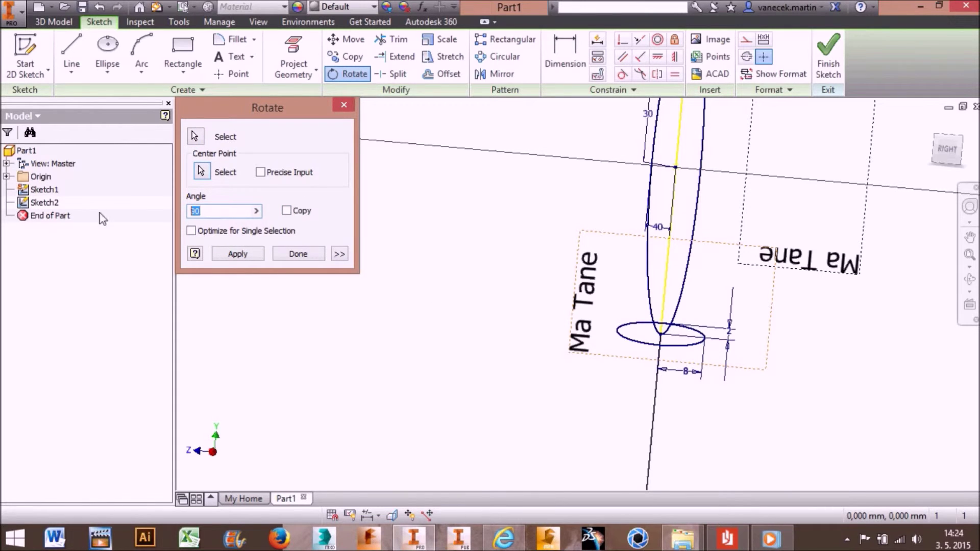
type("-")
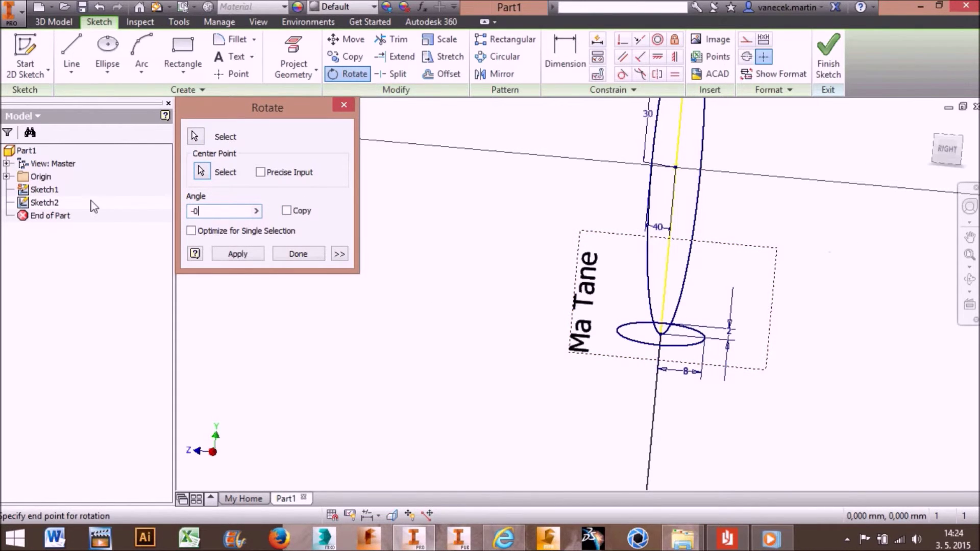
type("90")
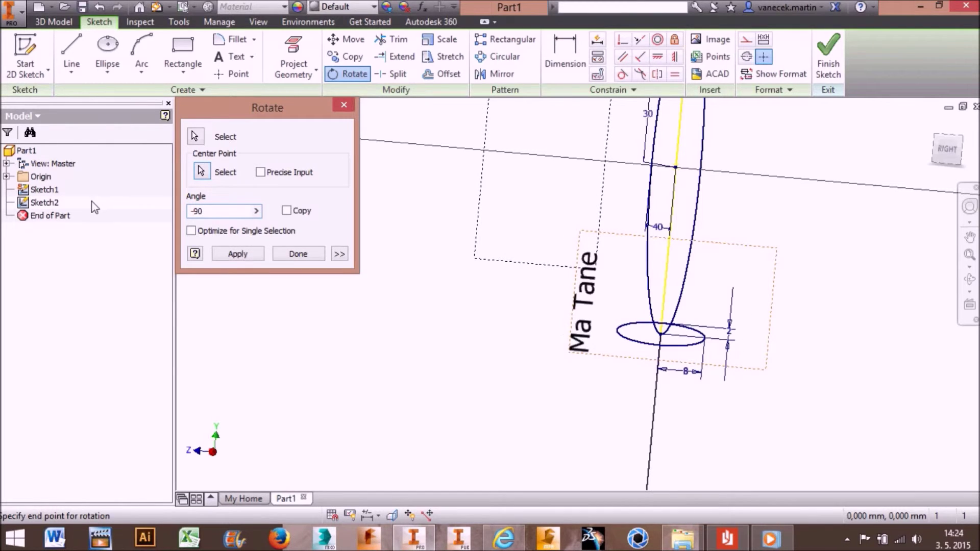
left_click(230, 257)
left_click(292, 257)
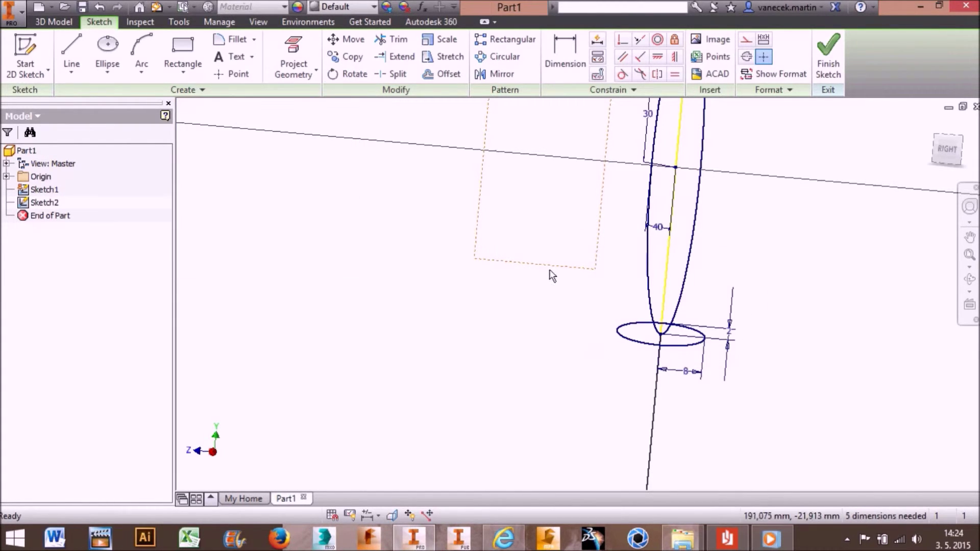
- Reshape the rotated text box by its corners so that "Ma Tane" lies across the small ellipse
scroll(629, 326, "up", 3)
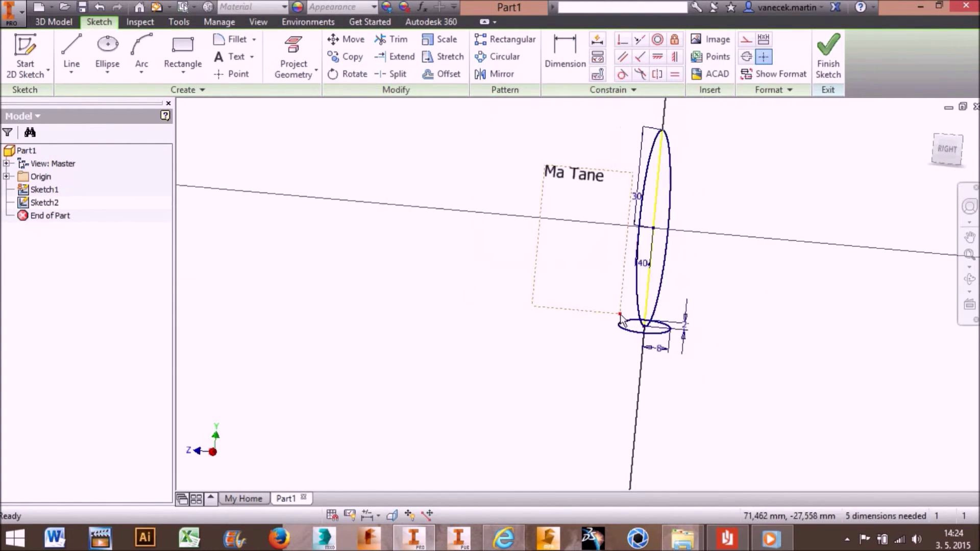
left_click_drag(548, 170, 544, 347)
left_click_drag(617, 349, 832, 482)
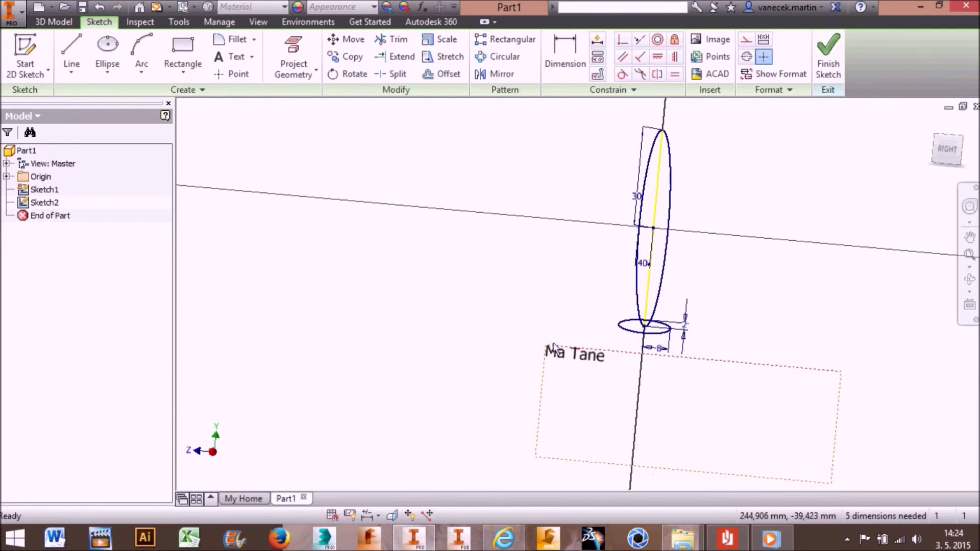
left_click_drag(545, 346, 618, 322)
- Reduce the "Ma Tane" text size, fit the text inside the small ellipse and finish the sketch
scroll(684, 343, "down", 3)
scroll(684, 343, "down", 4)
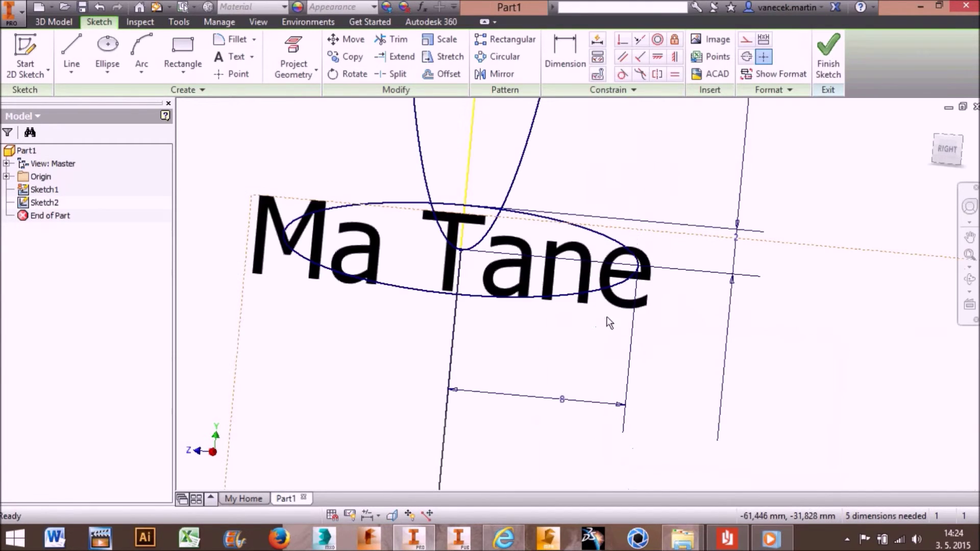
left_click_drag(464, 354, 270, 355)
left_click(603, 258)
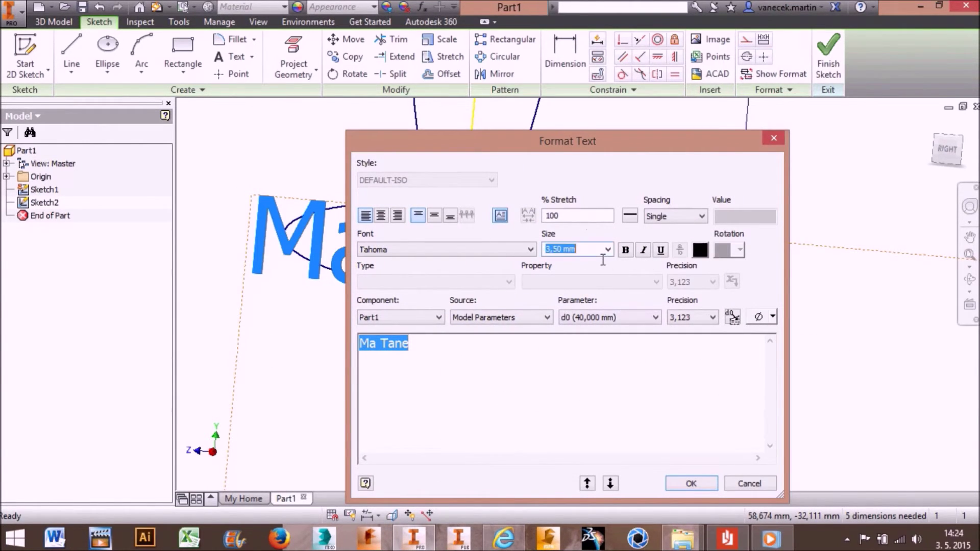
key("Return")
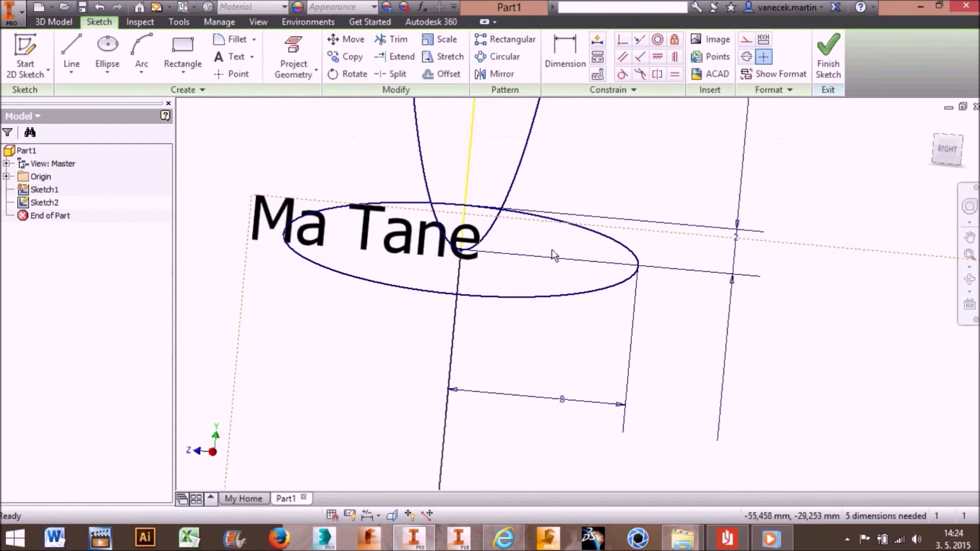
left_click_drag(252, 198, 348, 219)
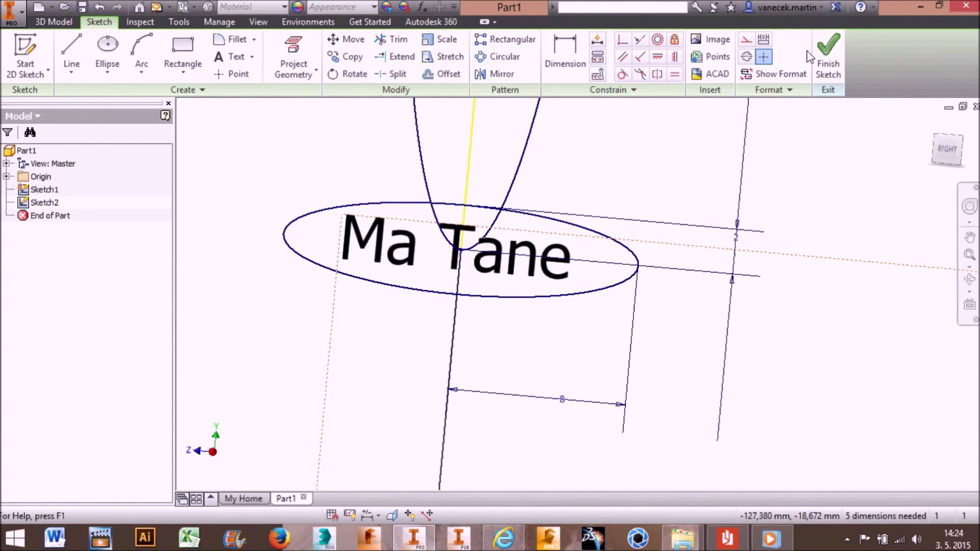
left_click(825, 58)
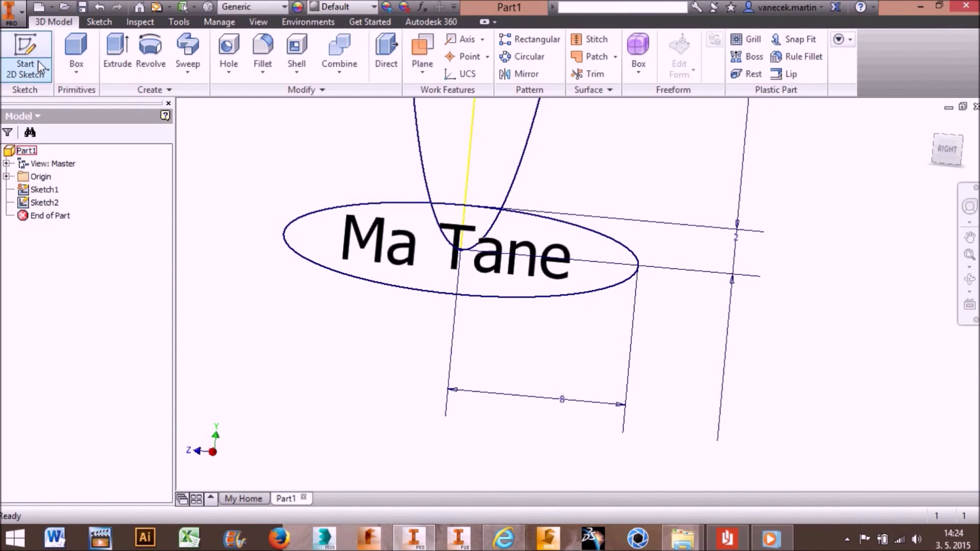
- Sweep the small elliptical profile along the large ellipse path as a solid, with 0 taper and 0 twist
left_click(189, 69)
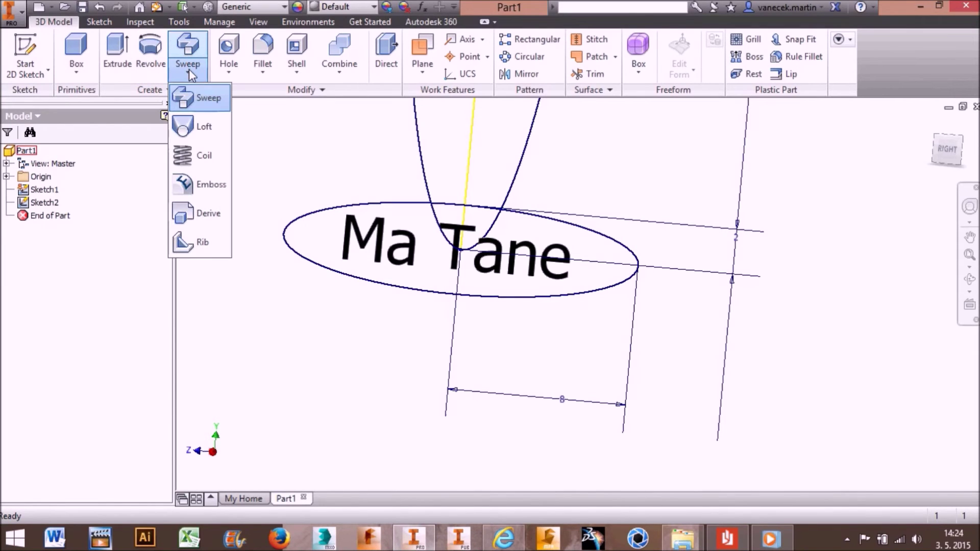
left_click(180, 57)
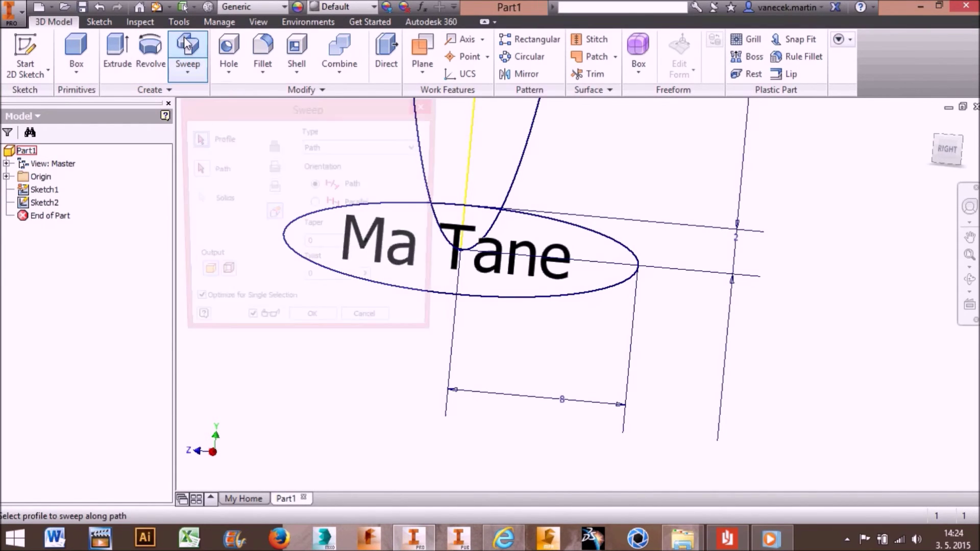
left_click(616, 257)
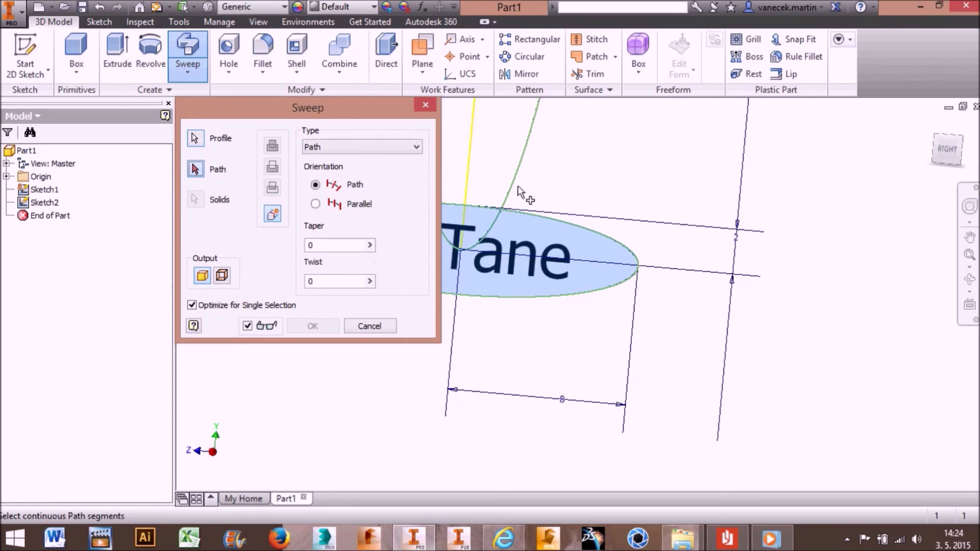
left_click(517, 178)
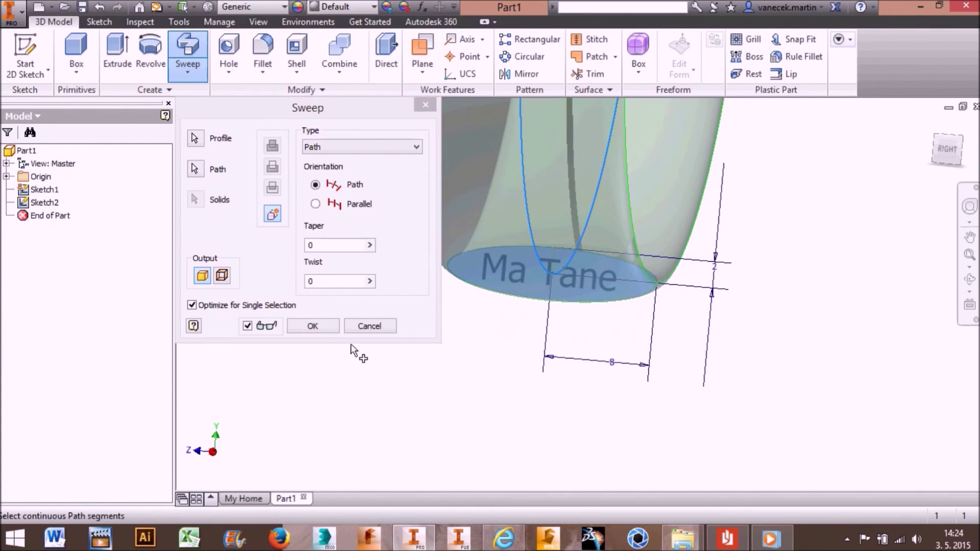
left_click(313, 326)
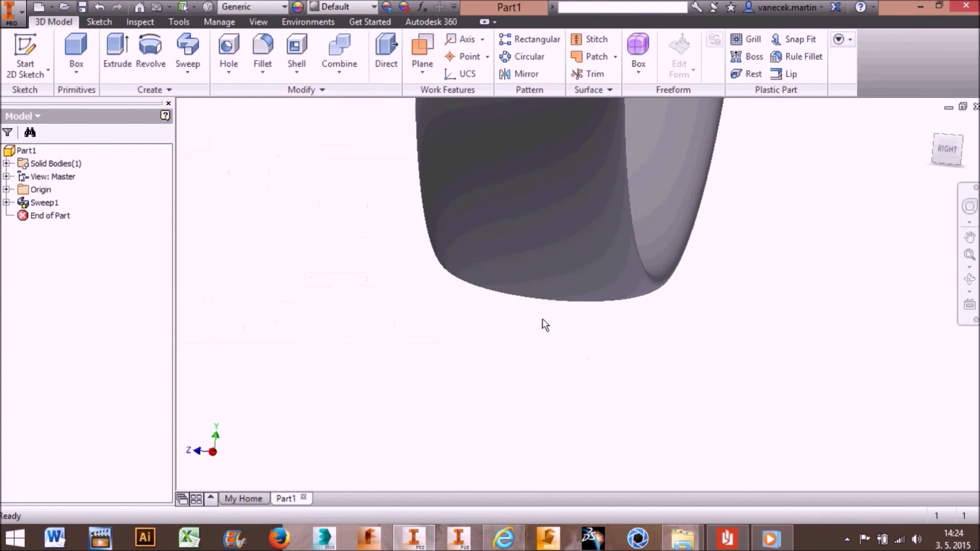
left_click(192, 73)
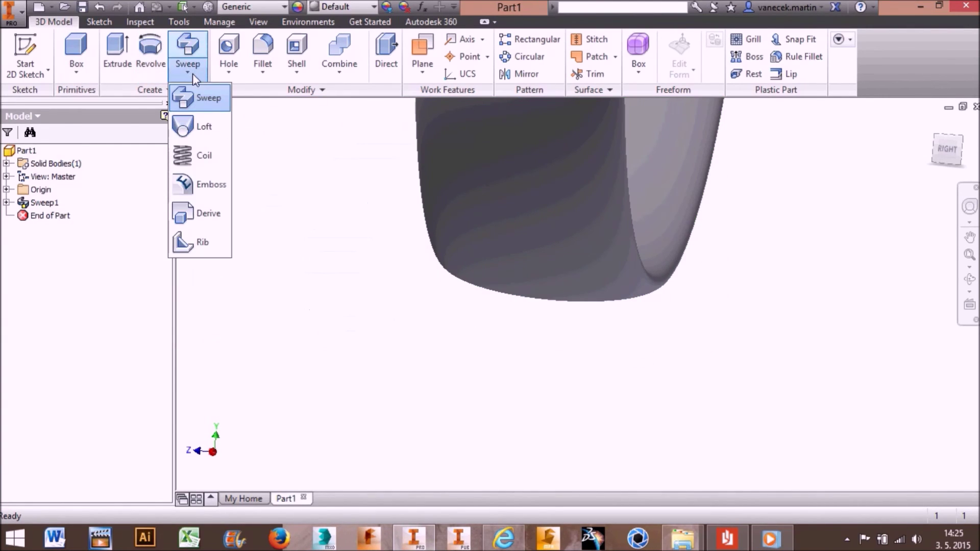
left_click(208, 98)
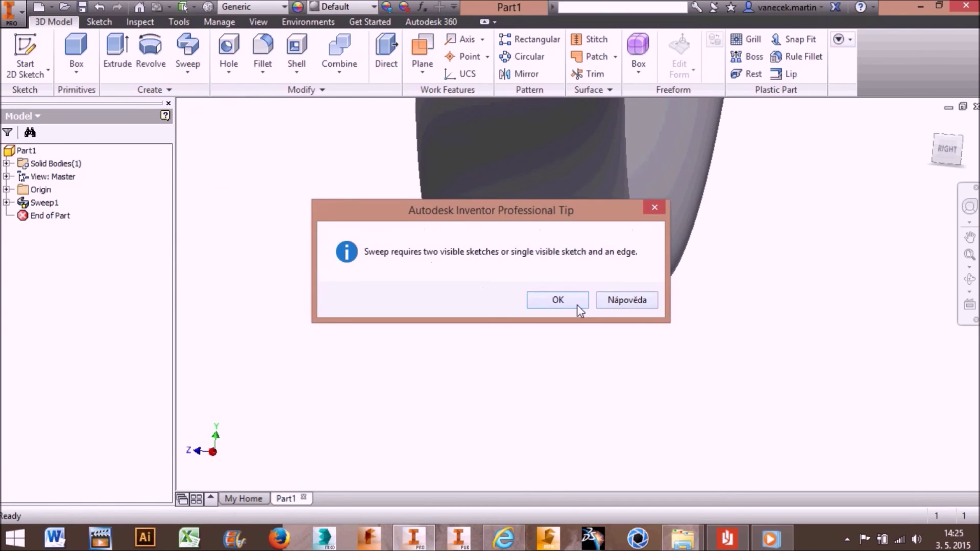
left_click(576, 305)
- Turn on the visibility of Sketch2 inside the Sweep1 feature
left_click(7, 203)
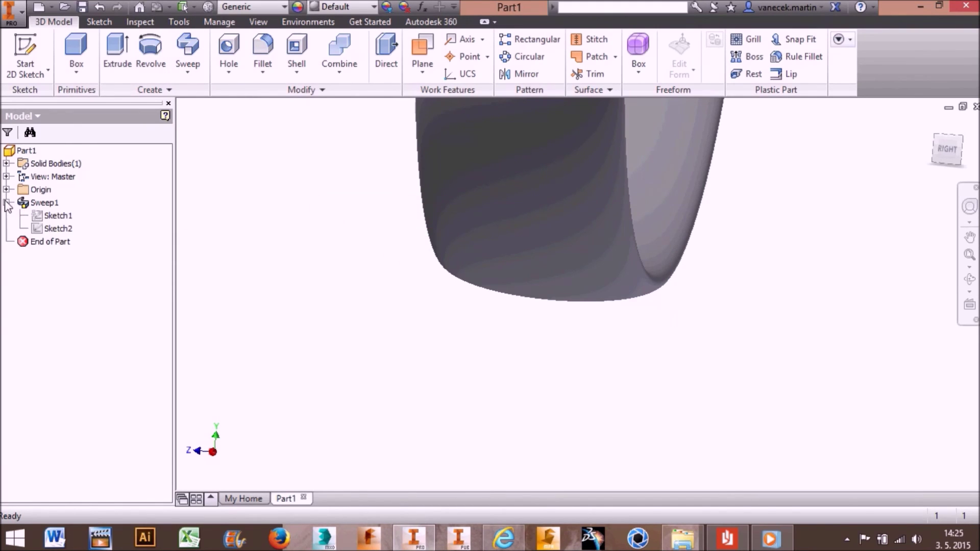
right_click(51, 228)
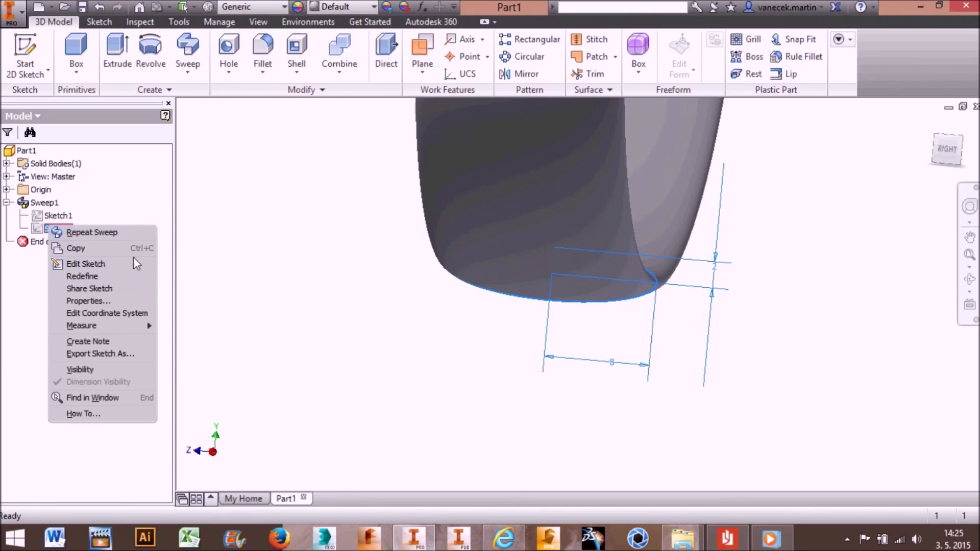
left_click(129, 369)
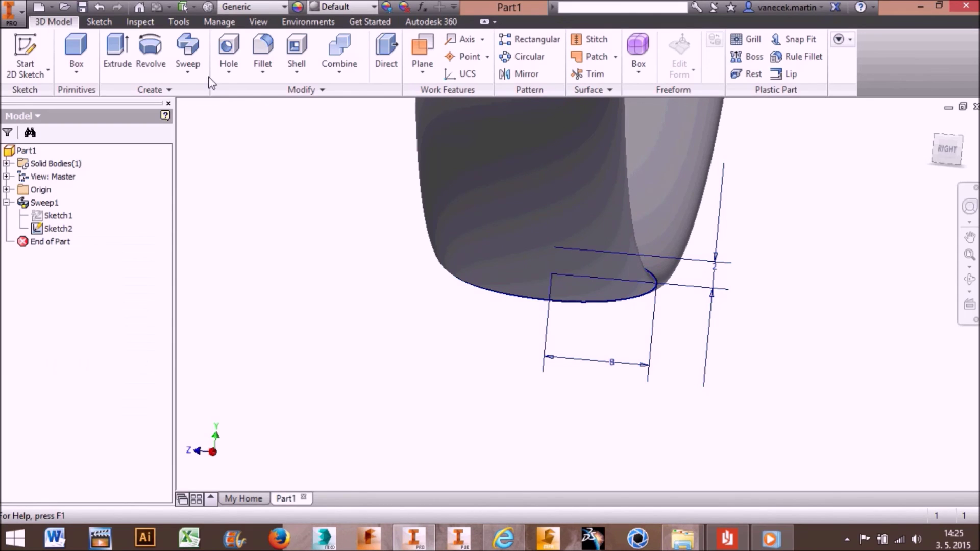